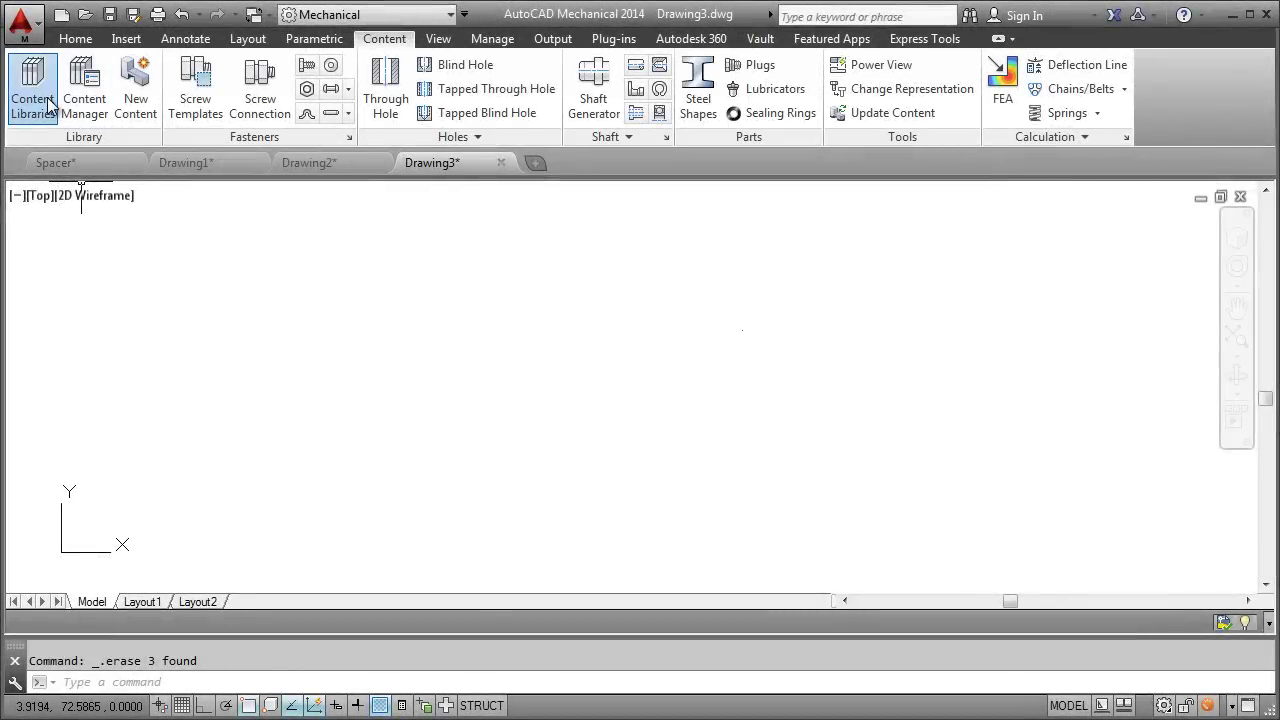
Insert the Custom Content Spacer top view into the drawing at the default rotation
left_click(33, 88)
left_click(53, 267)
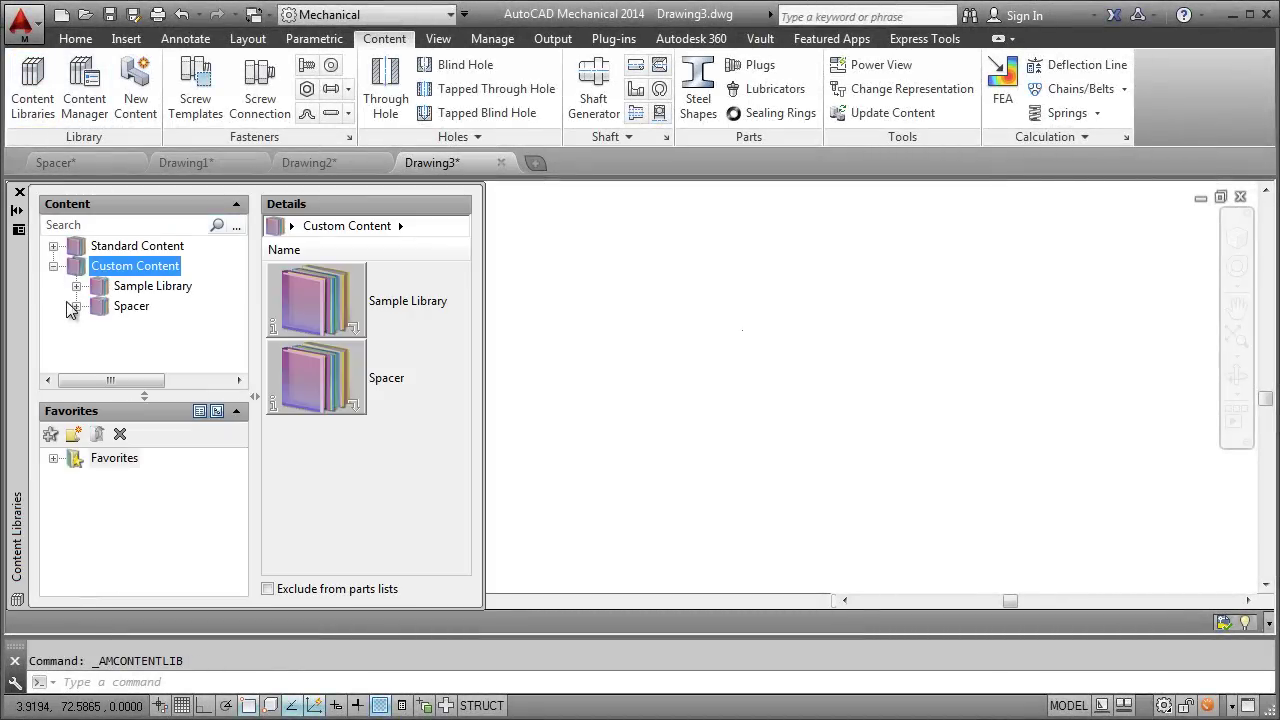
left_click(76, 306)
left_click(150, 327)
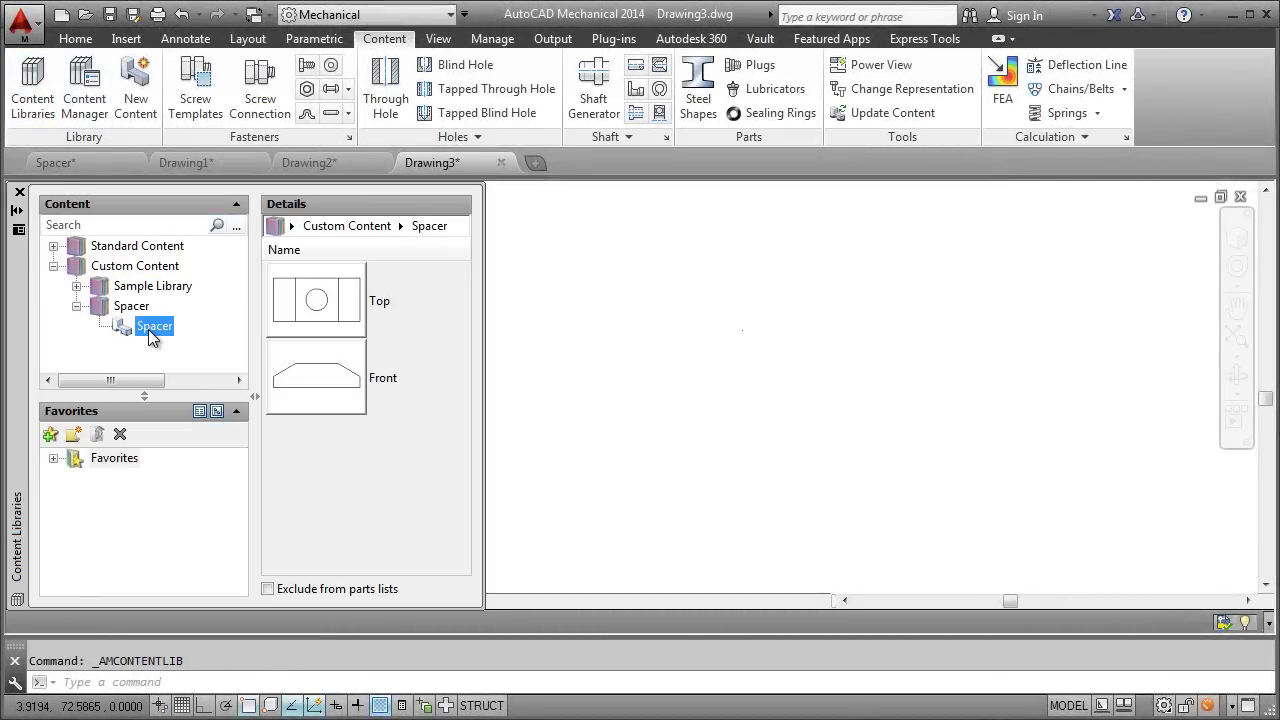
double_click(316, 300)
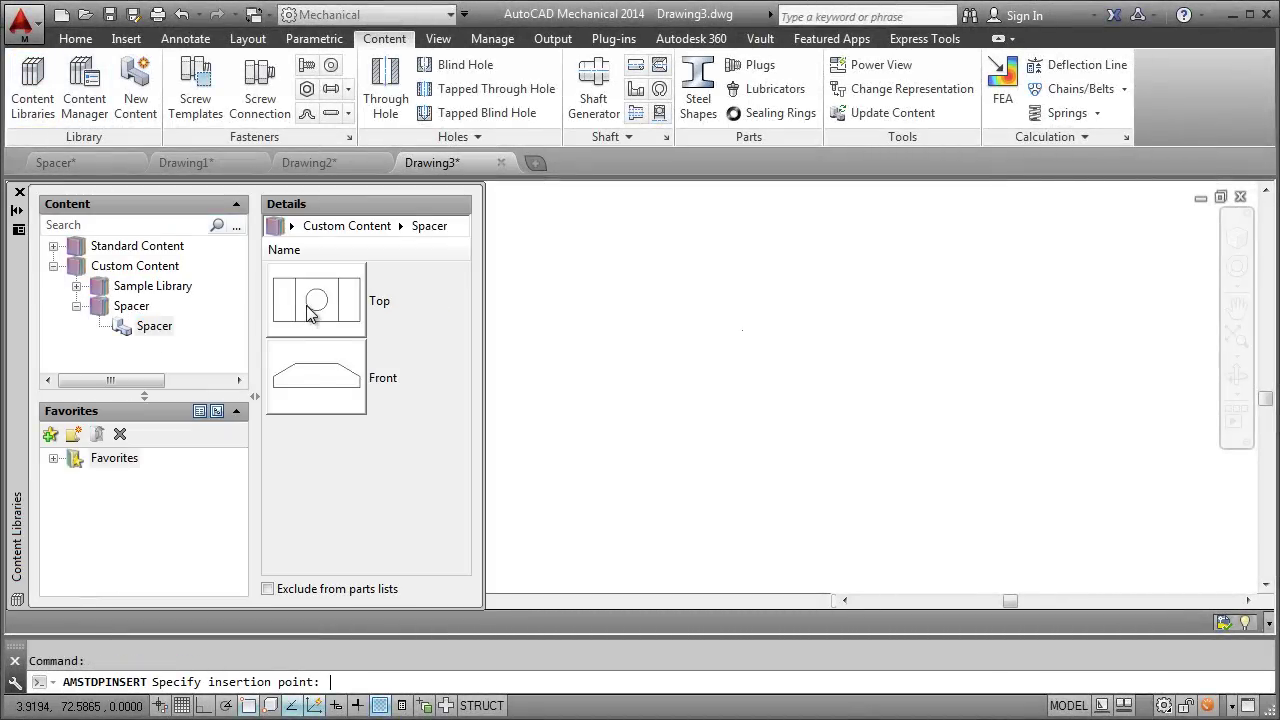
left_click(804, 376)
key("Return")
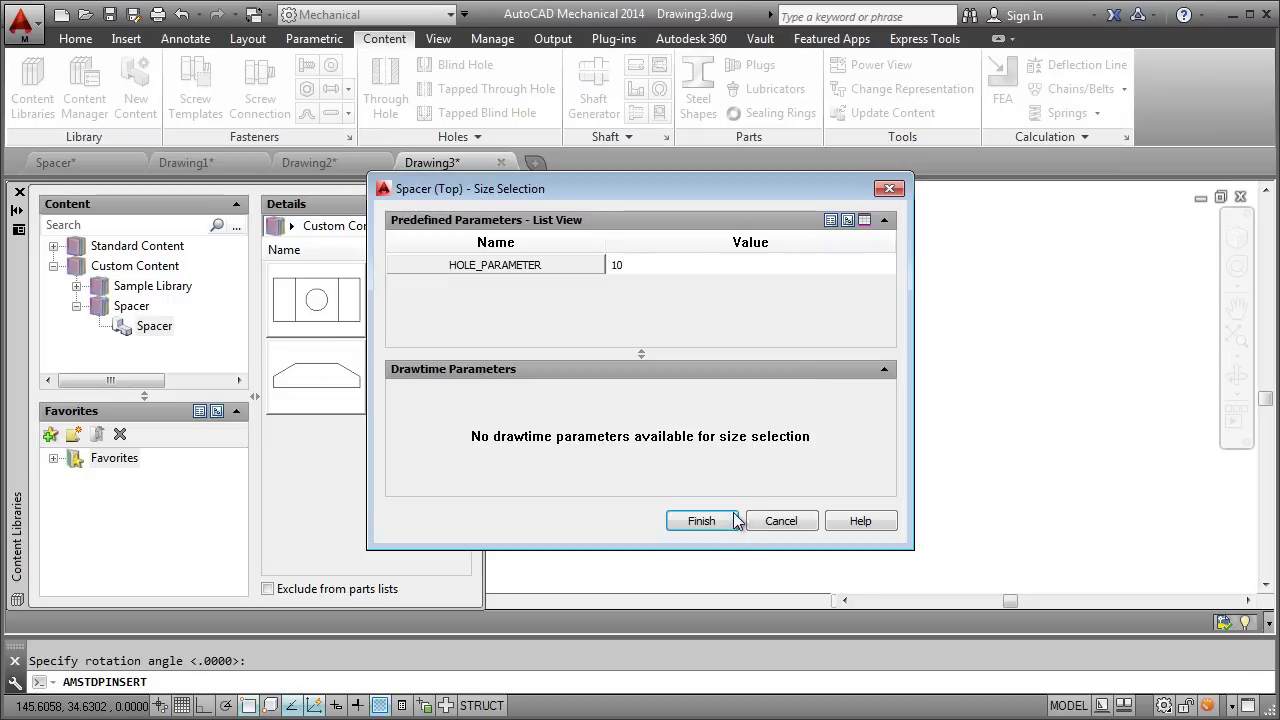
left_click(732, 518)
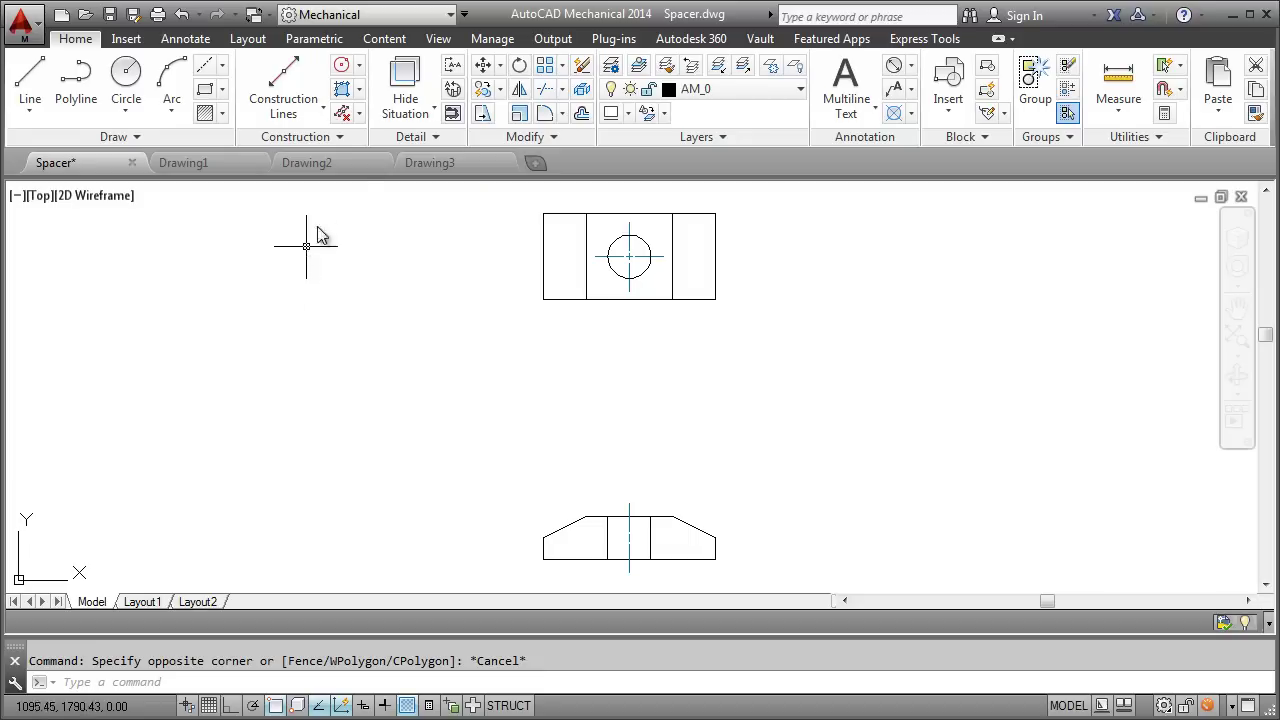
Create new content from a window selection of the Spacer top view
left_click(388, 42)
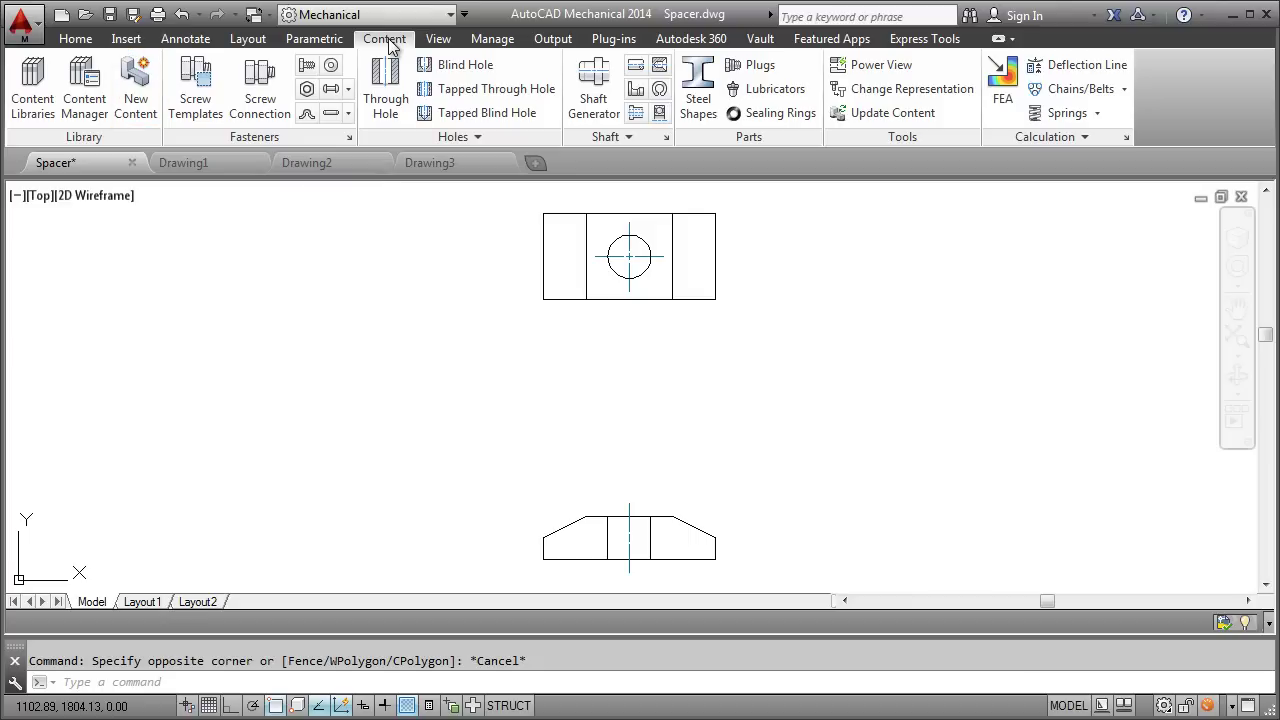
left_click(136, 92)
left_click(541, 273)
left_click(471, 191)
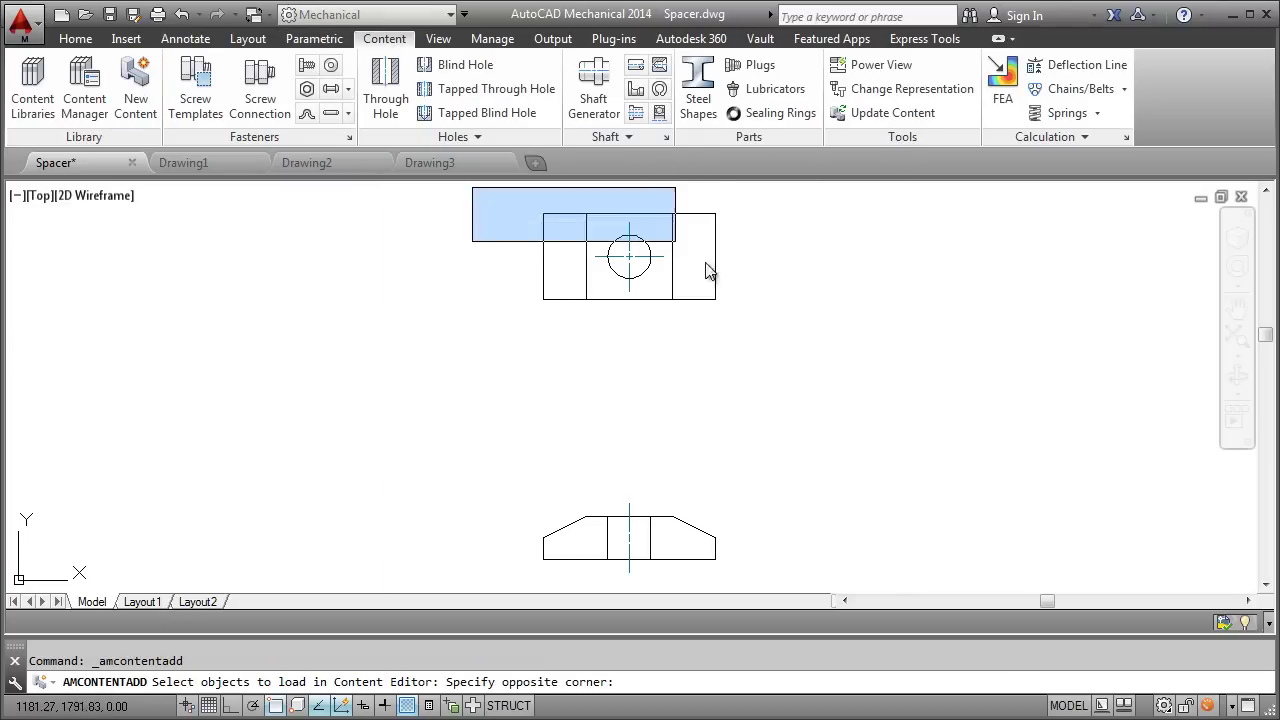
left_click(722, 282)
key("Return")
left_click(679, 560)
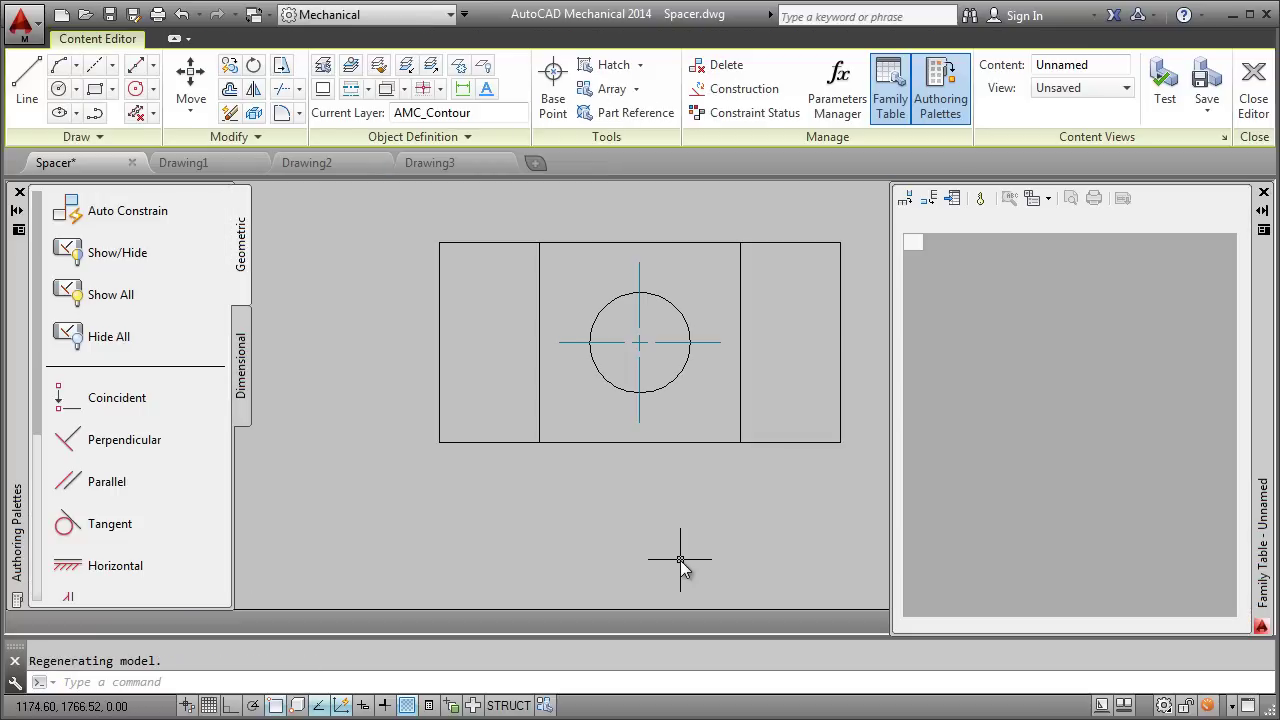
Create a new content library named Spacer for saving the part
left_click(1207, 80)
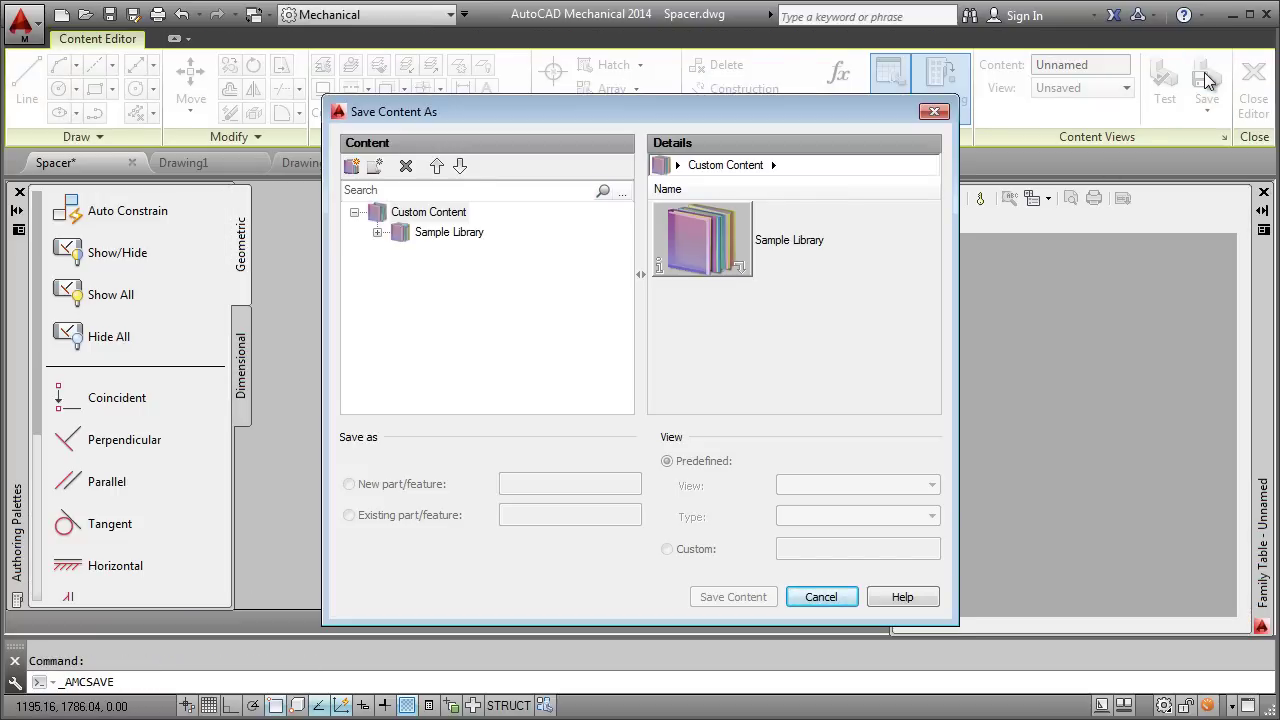
left_click(351, 167)
type("Spacer")
key("Tab")
type("Spacer")
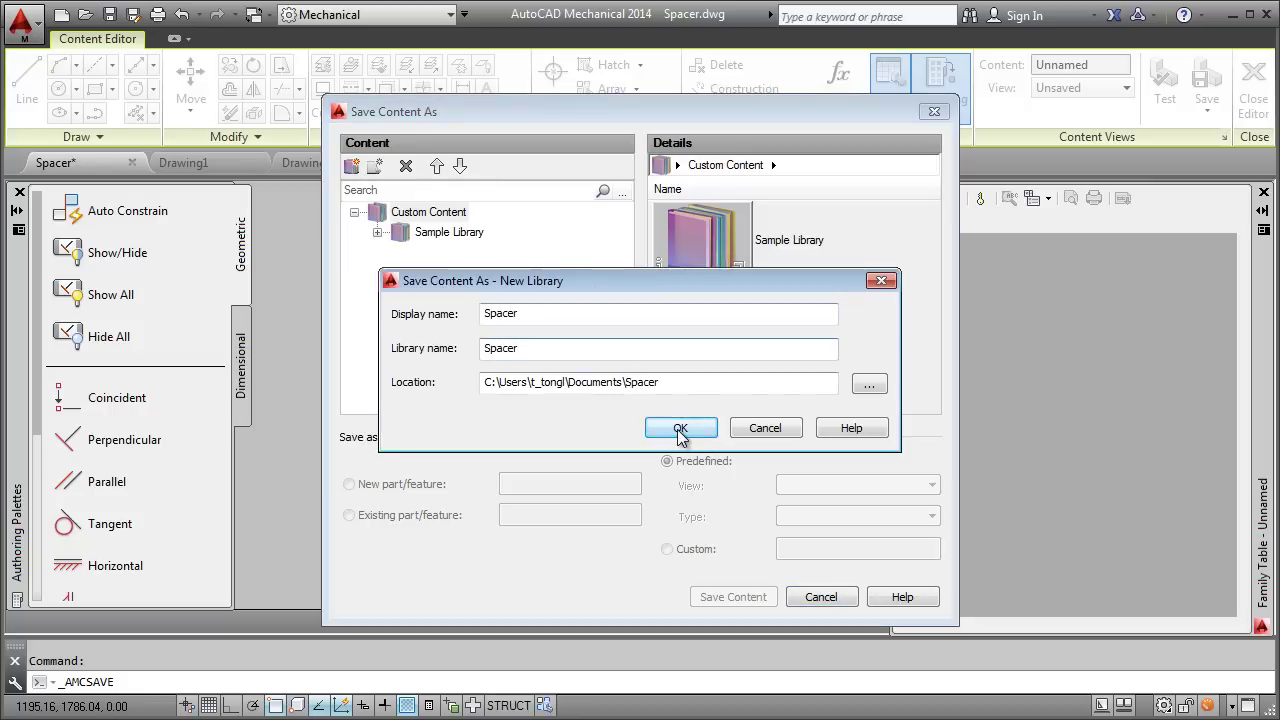
left_click(680, 428)
Save the content as part Spacer, then test it and close the test
double_click(512, 484)
type("Space")
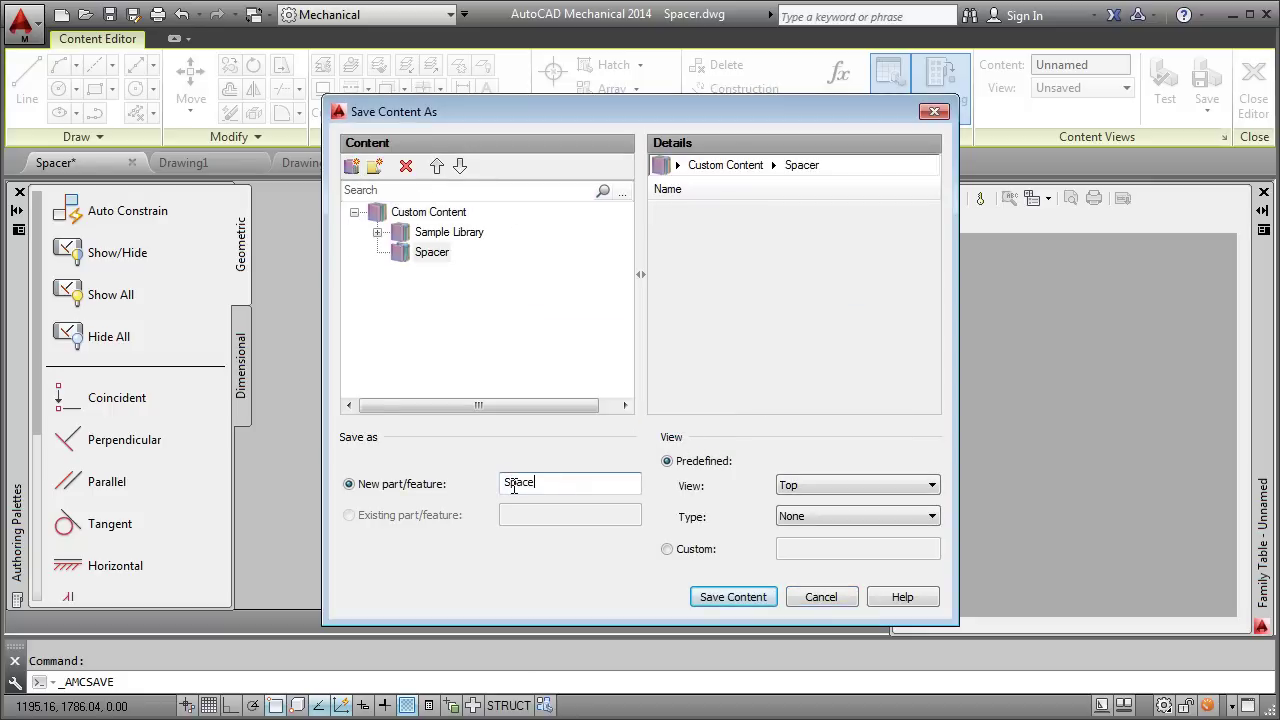
type("r")
left_click(733, 597)
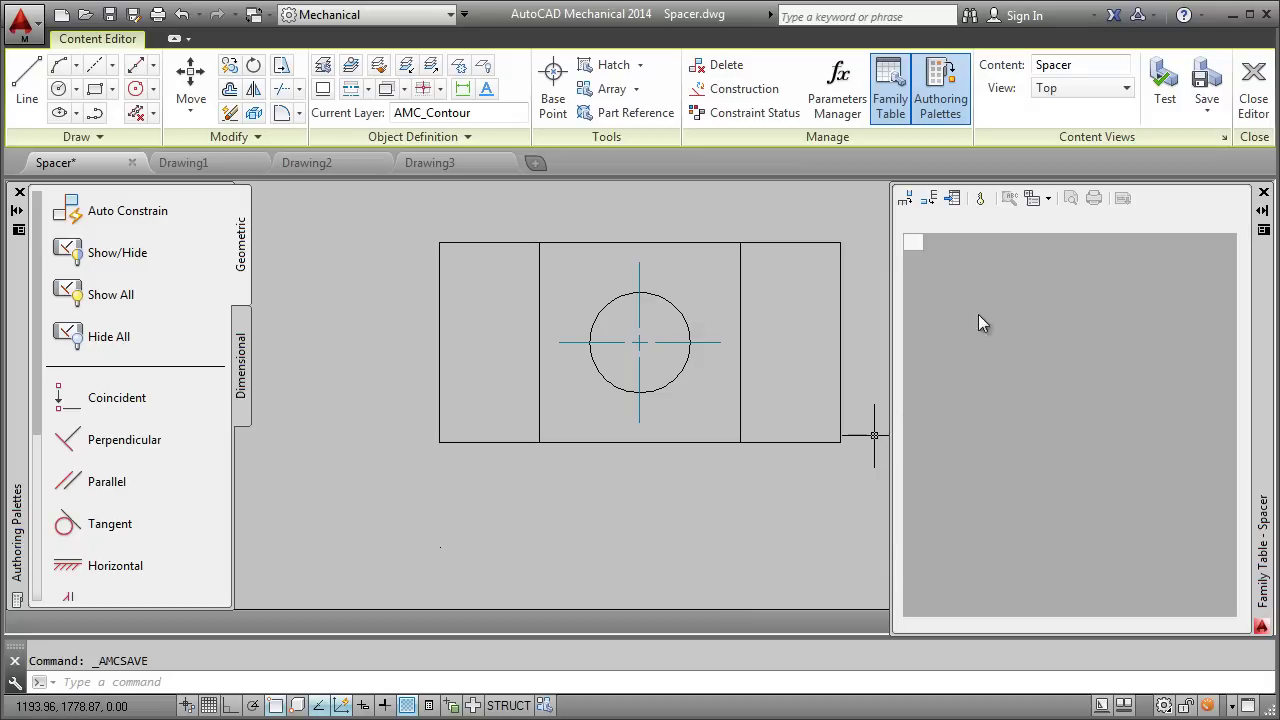
left_click(1165, 82)
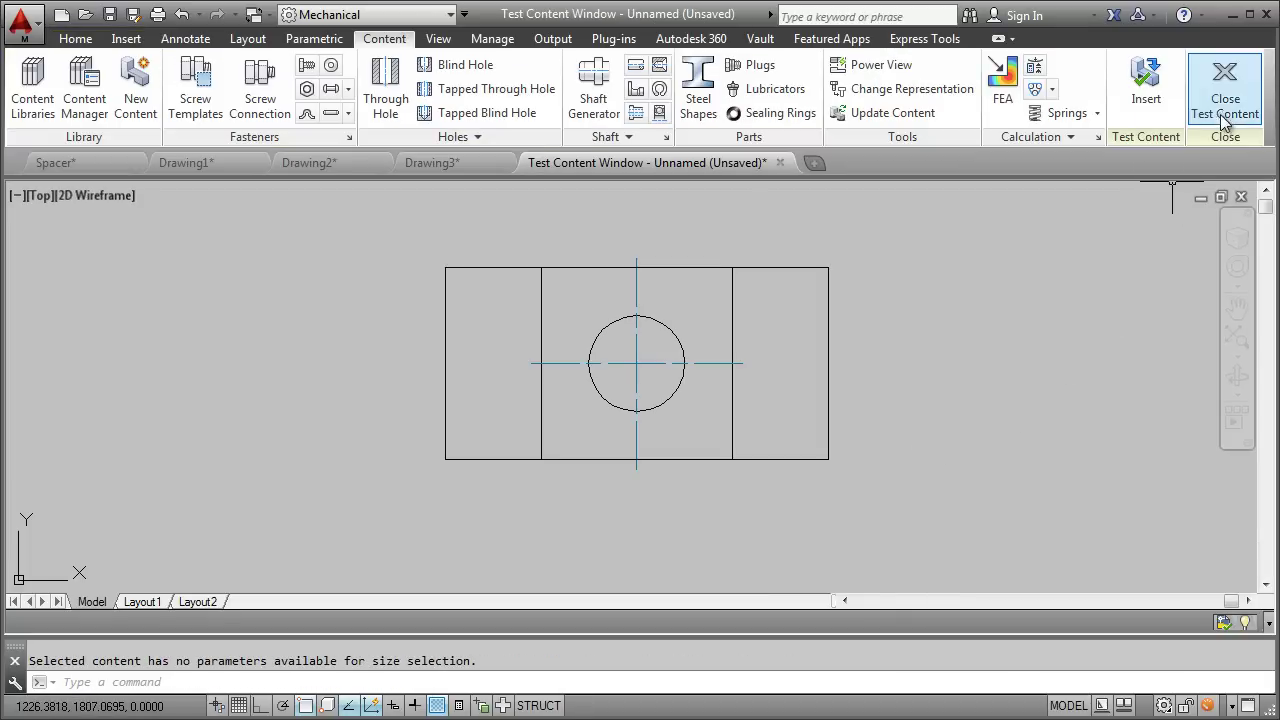
left_click(1229, 84)
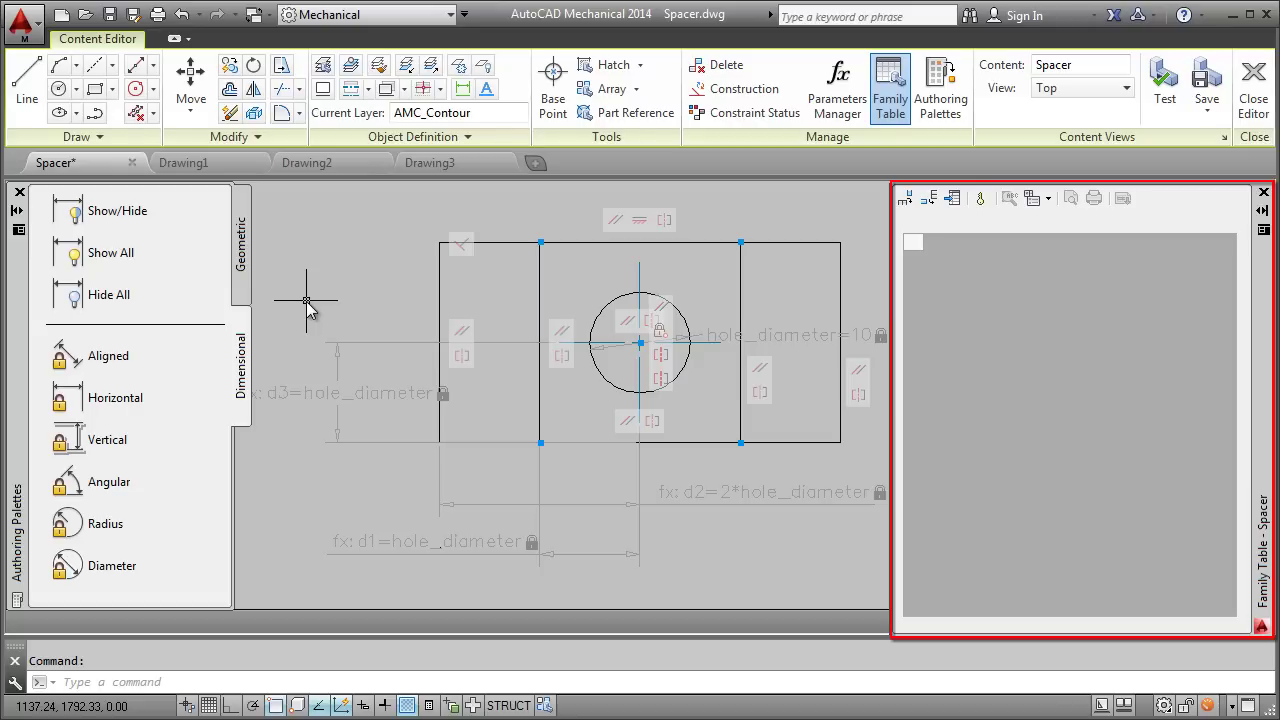
Add a family table column linked to hole_diameter, described as 'diameter of hole'
left_click(906, 198)
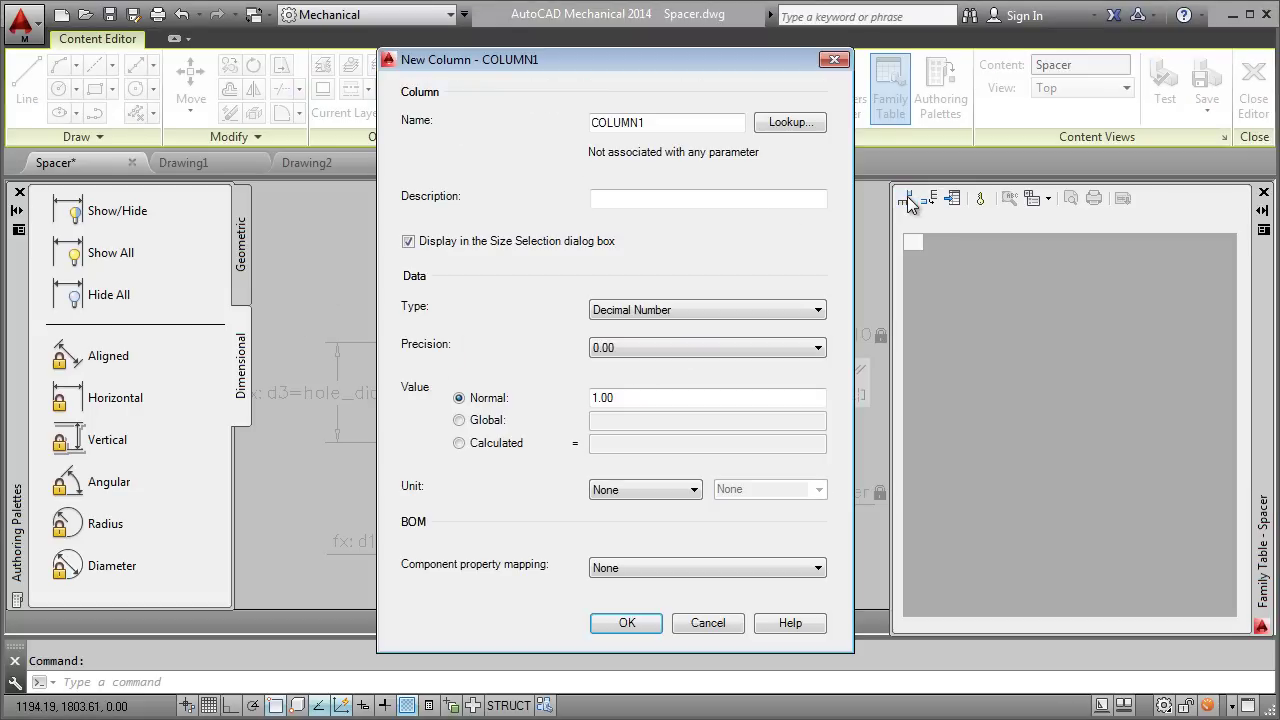
left_click(789, 122)
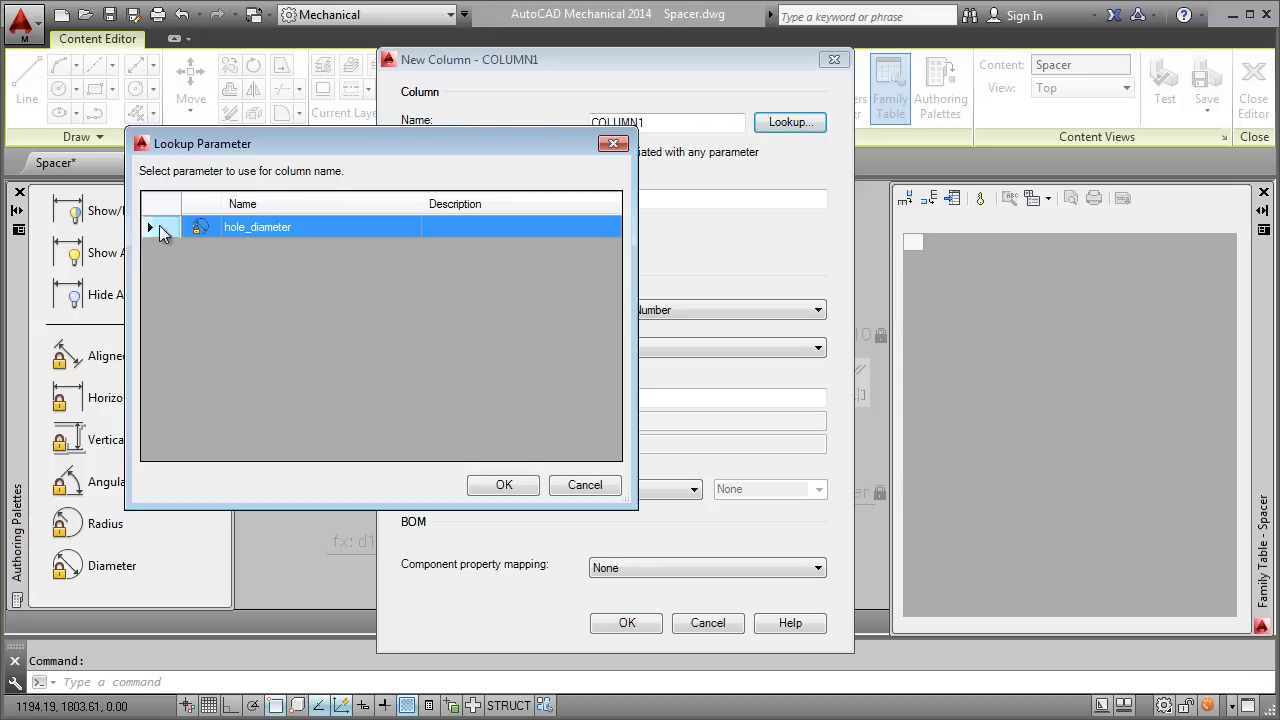
left_click(500, 484)
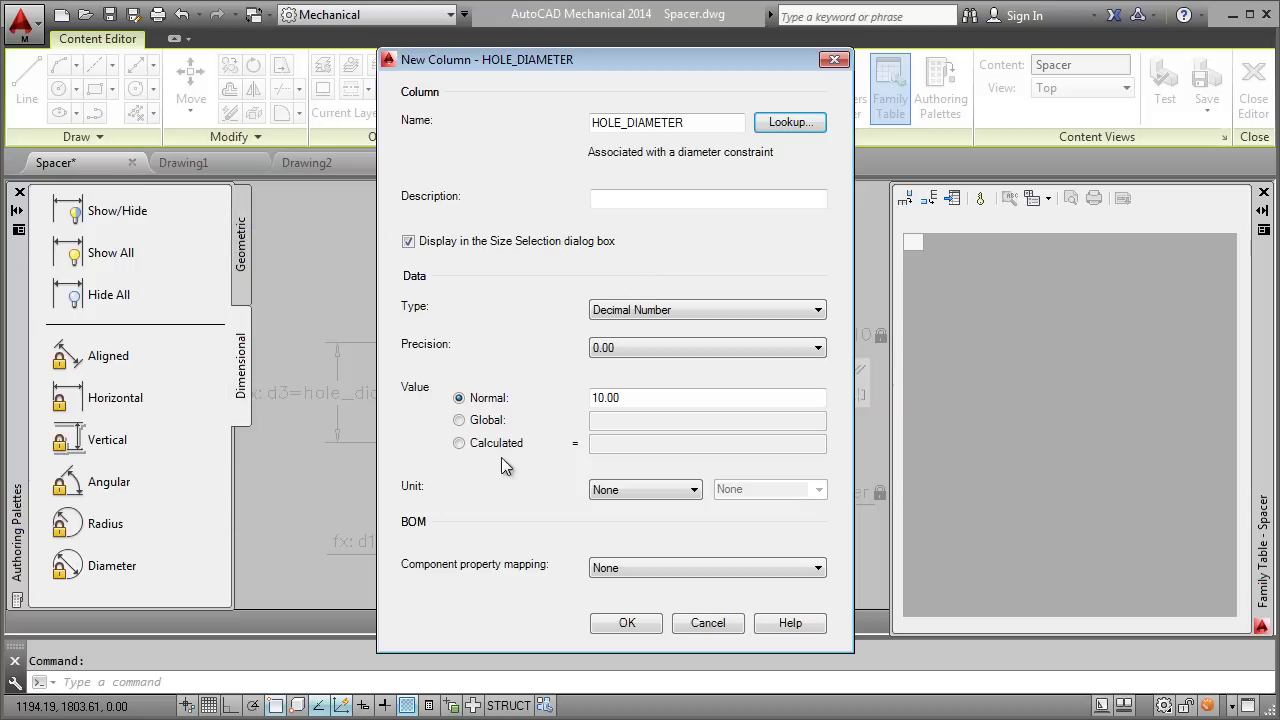
left_click(603, 197)
type("diameter of hole")
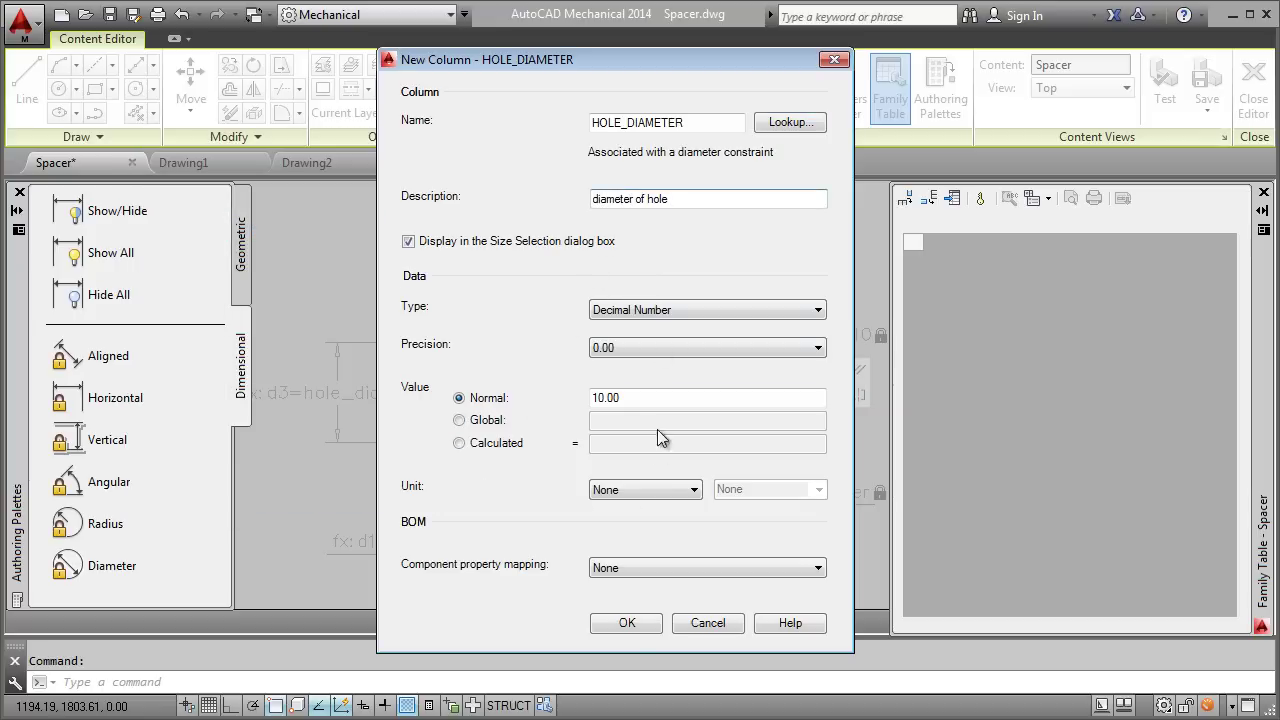
left_click(626, 623)
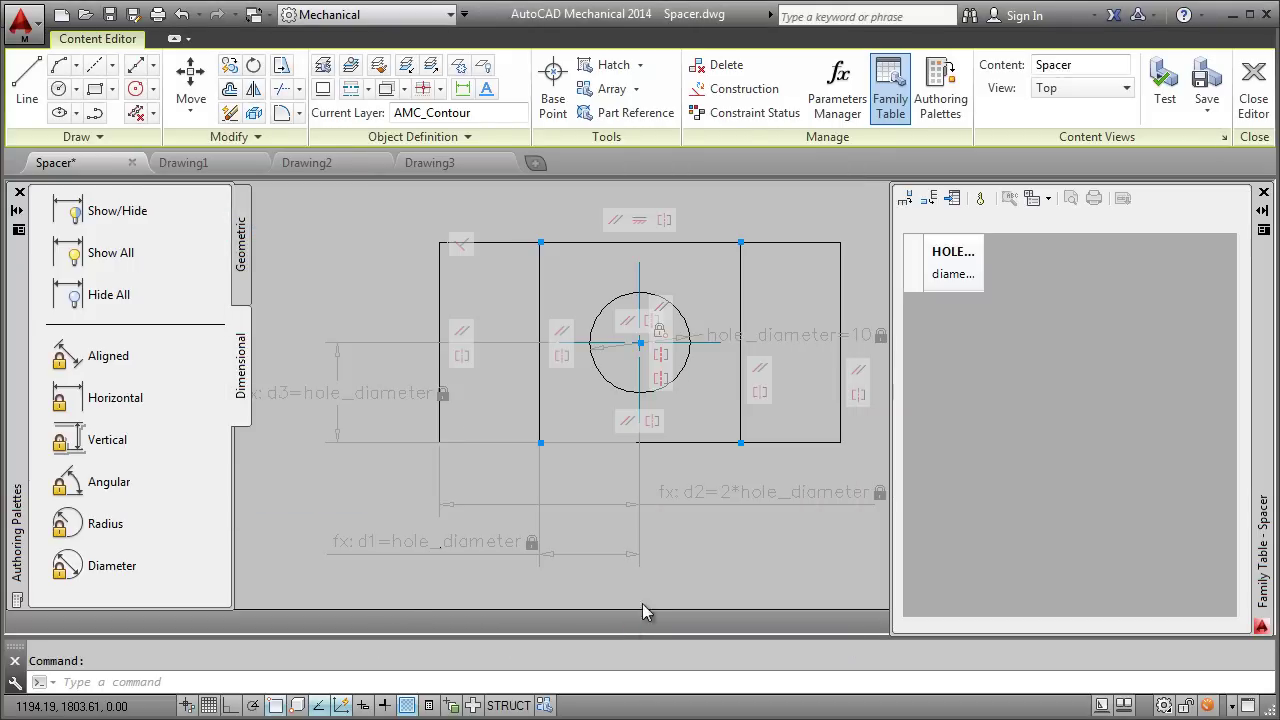
Add two rows with hole diameters 20 and 30, widen the column, and test
left_click(929, 198)
left_click(929, 198)
left_click(929, 198)
left_click(996, 325)
type("20")
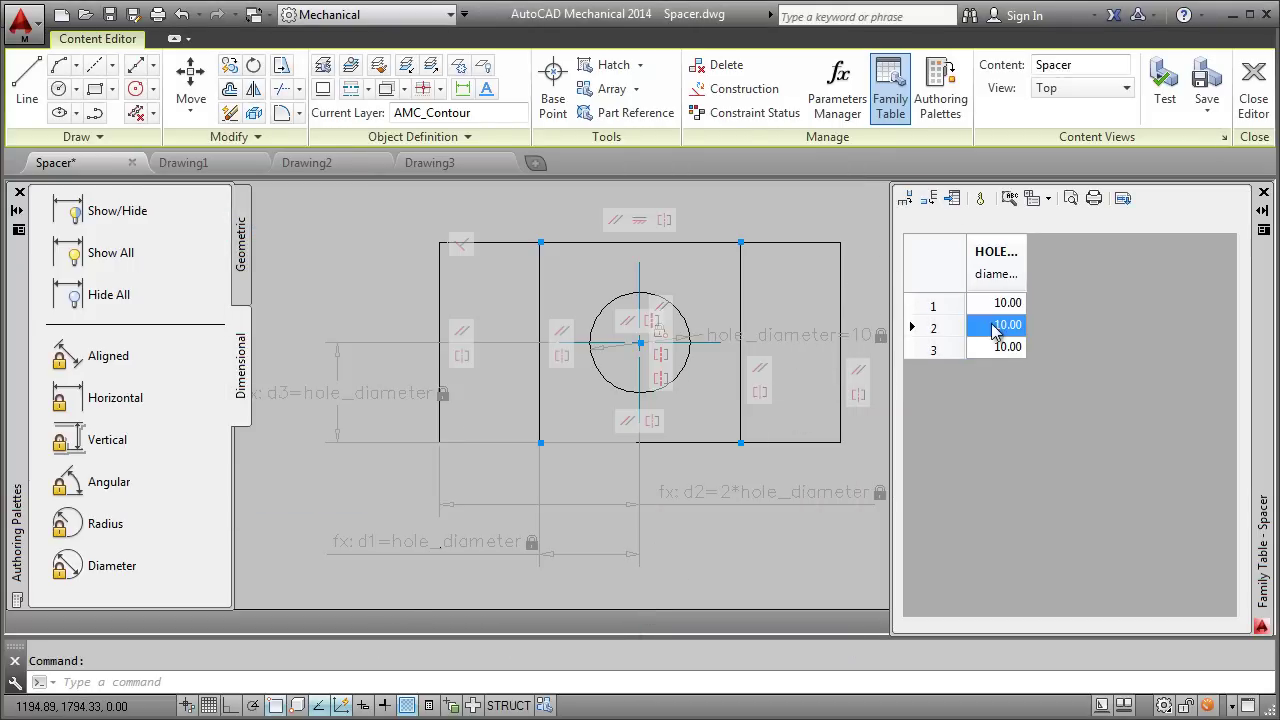
key("Return")
type("30")
key("Return")
left_click_drag(1026, 262, 1118, 265)
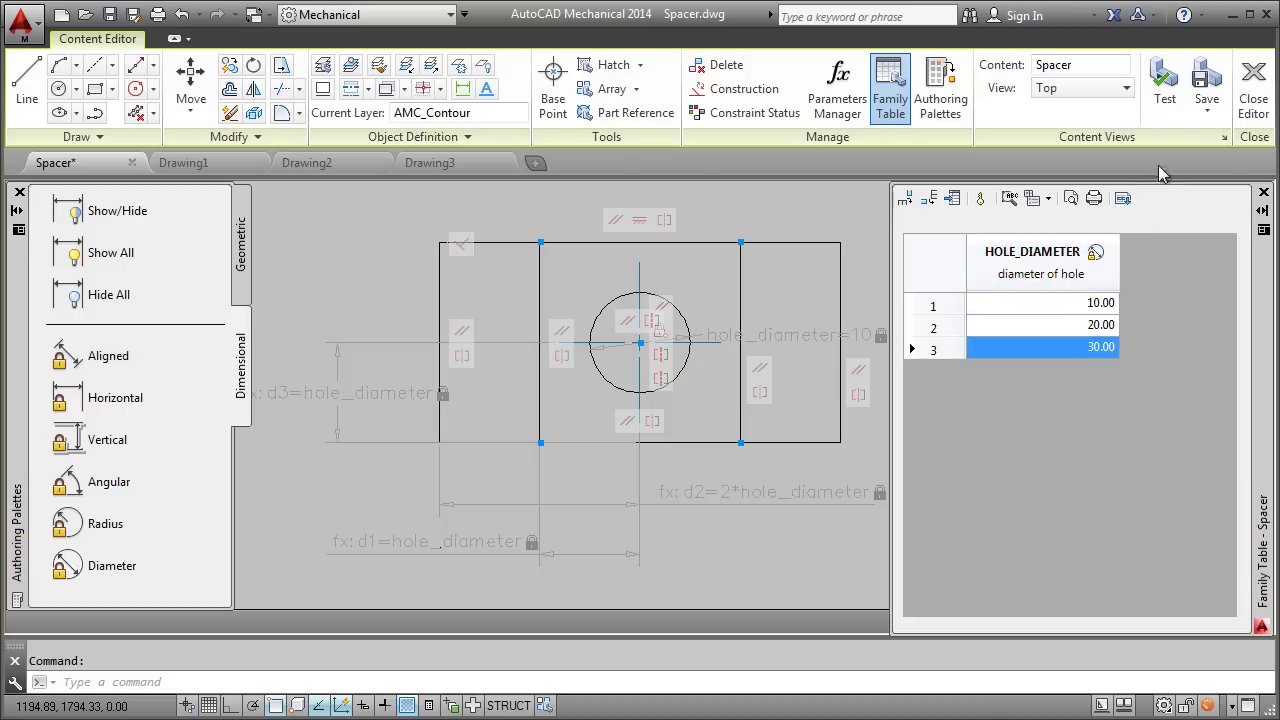
left_click(1165, 84)
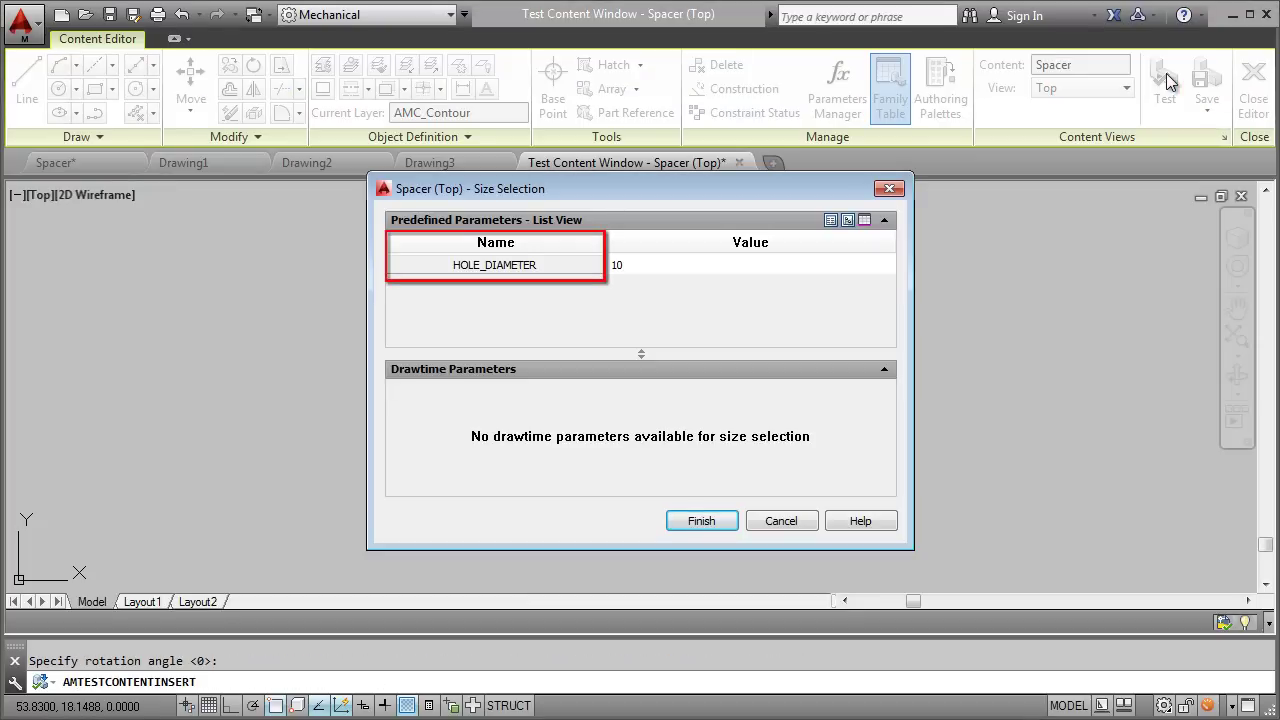
Place the test Spacer at diameter 10, then switch its hole diameter to 20
left_click(702, 520)
left_click(897, 411)
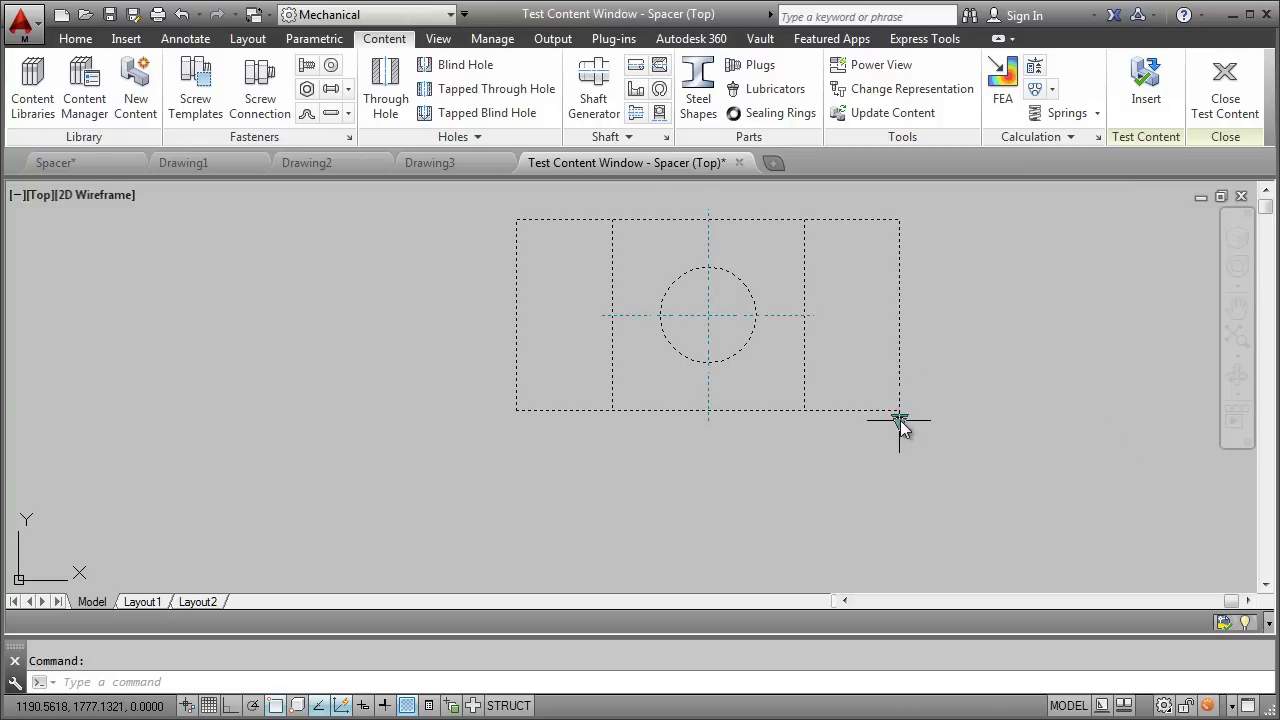
mouse_move(900, 424)
mouse_move(996, 436)
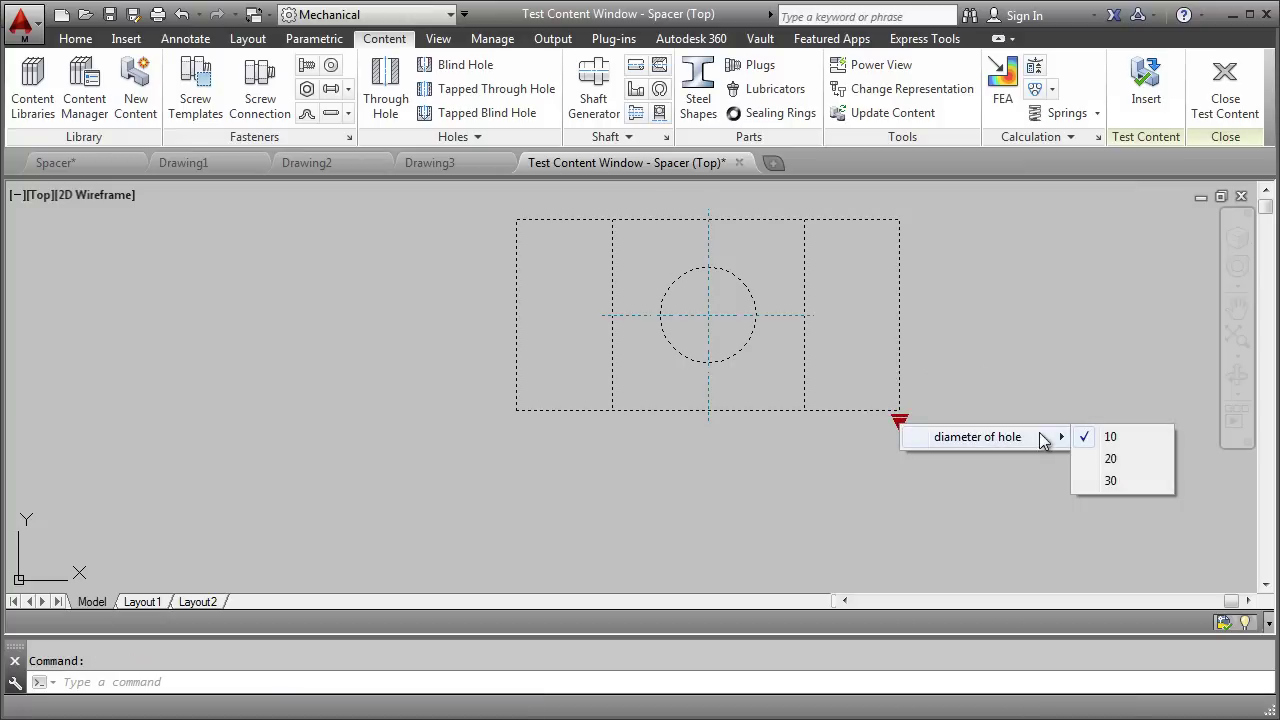
left_click(1124, 459)
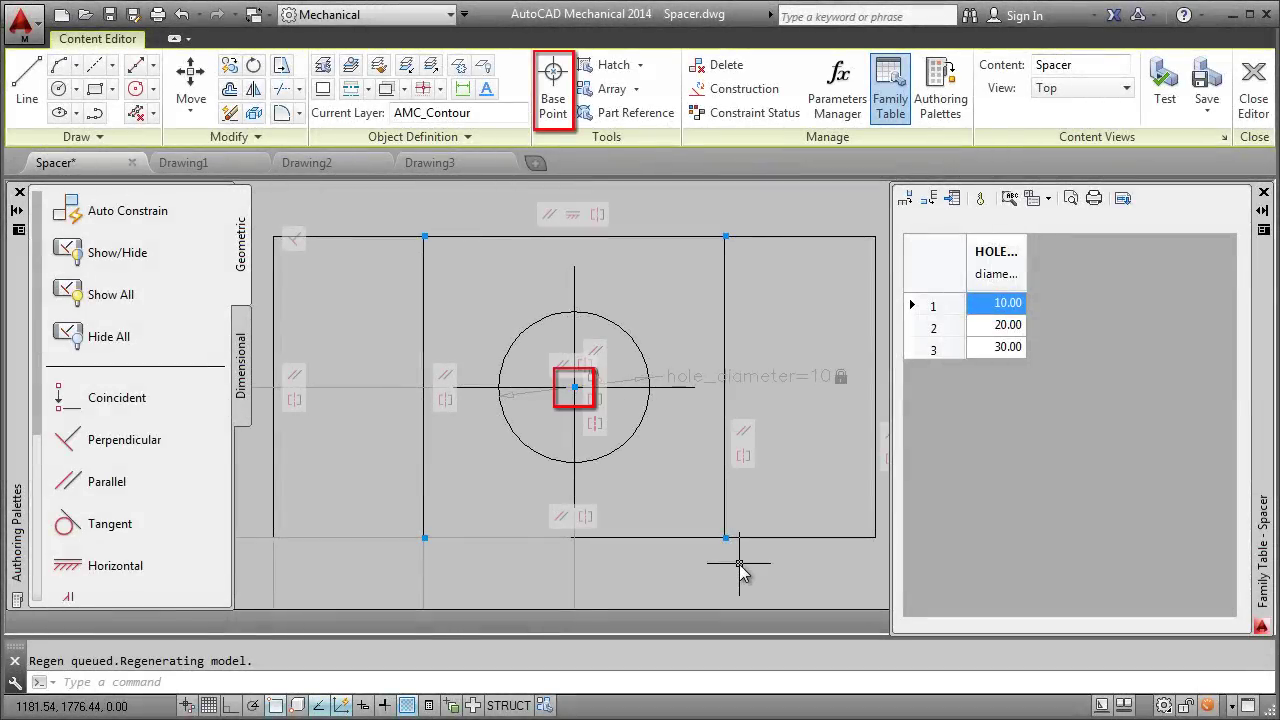
Place the base point at the hole centre and make it coincident with the centre
left_click(553, 85)
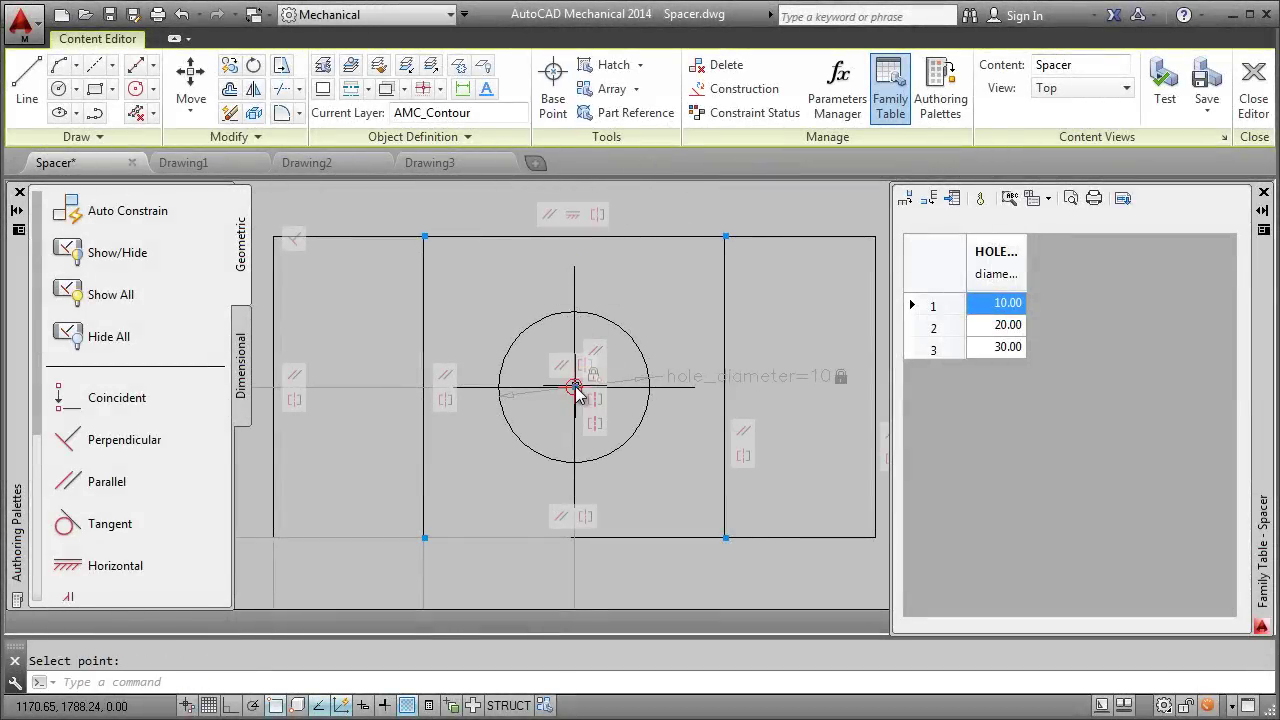
left_click(117, 397)
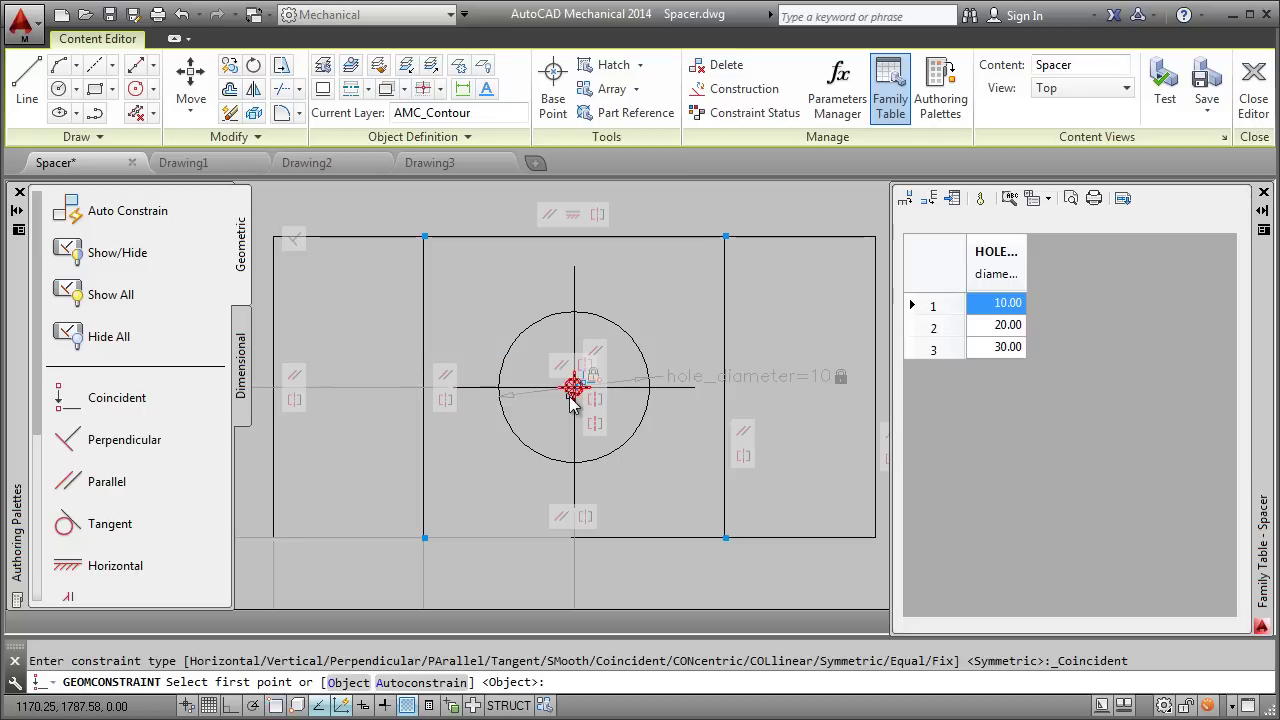
left_click(573, 387)
left_click(525, 448)
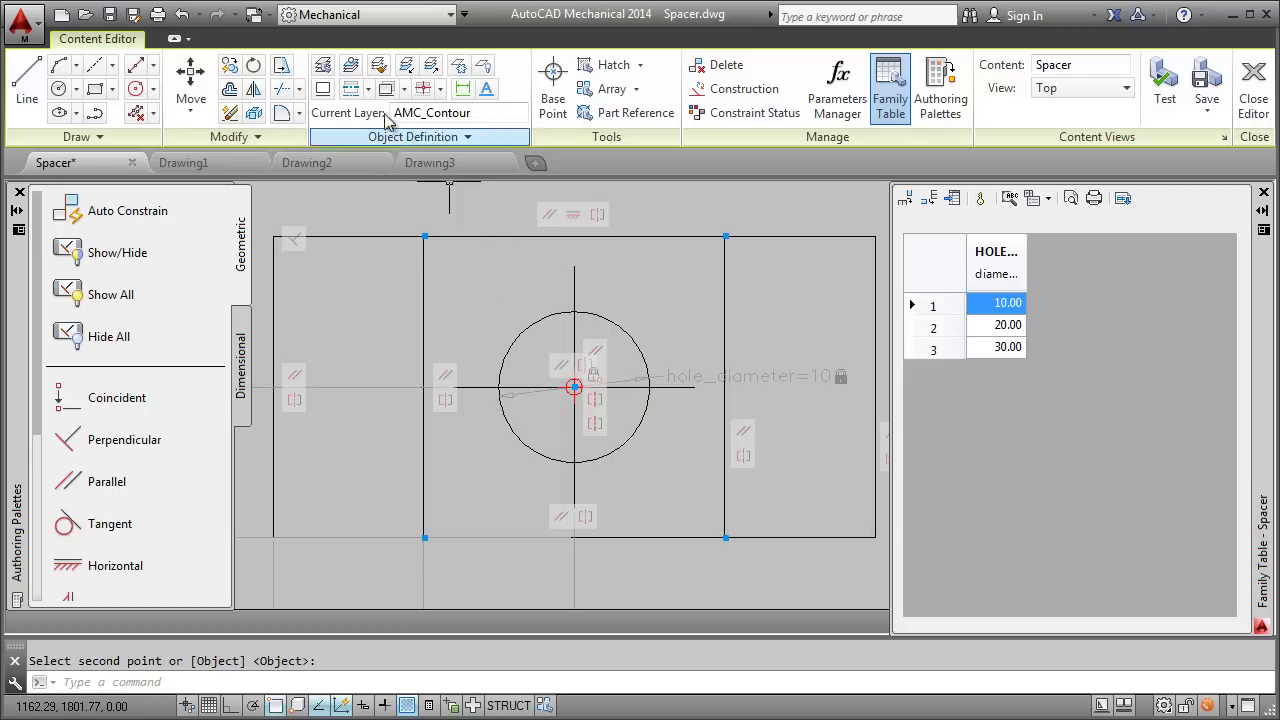
Make AMC_Centerline current and move both hole centerlines onto that layer
left_click(351, 88)
left_click(467, 136)
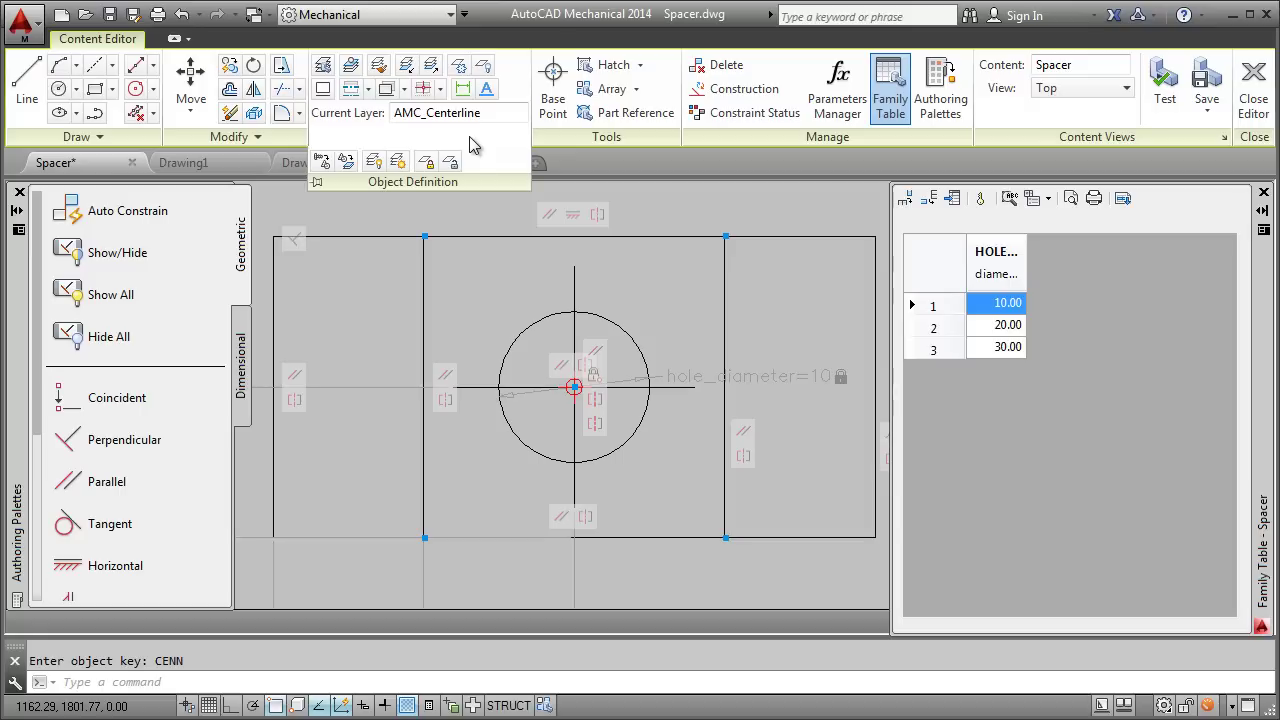
left_click(350, 162)
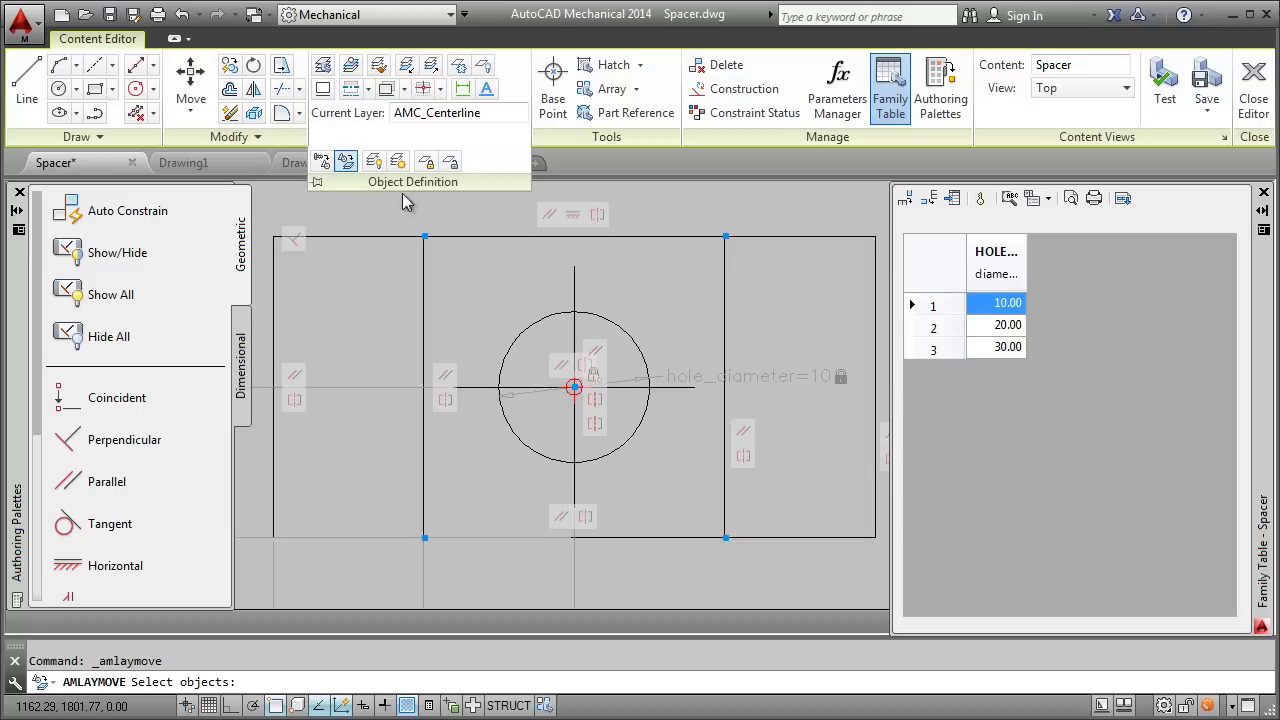
left_click(517, 388)
left_click(574, 326)
key("Return")
key("Return")
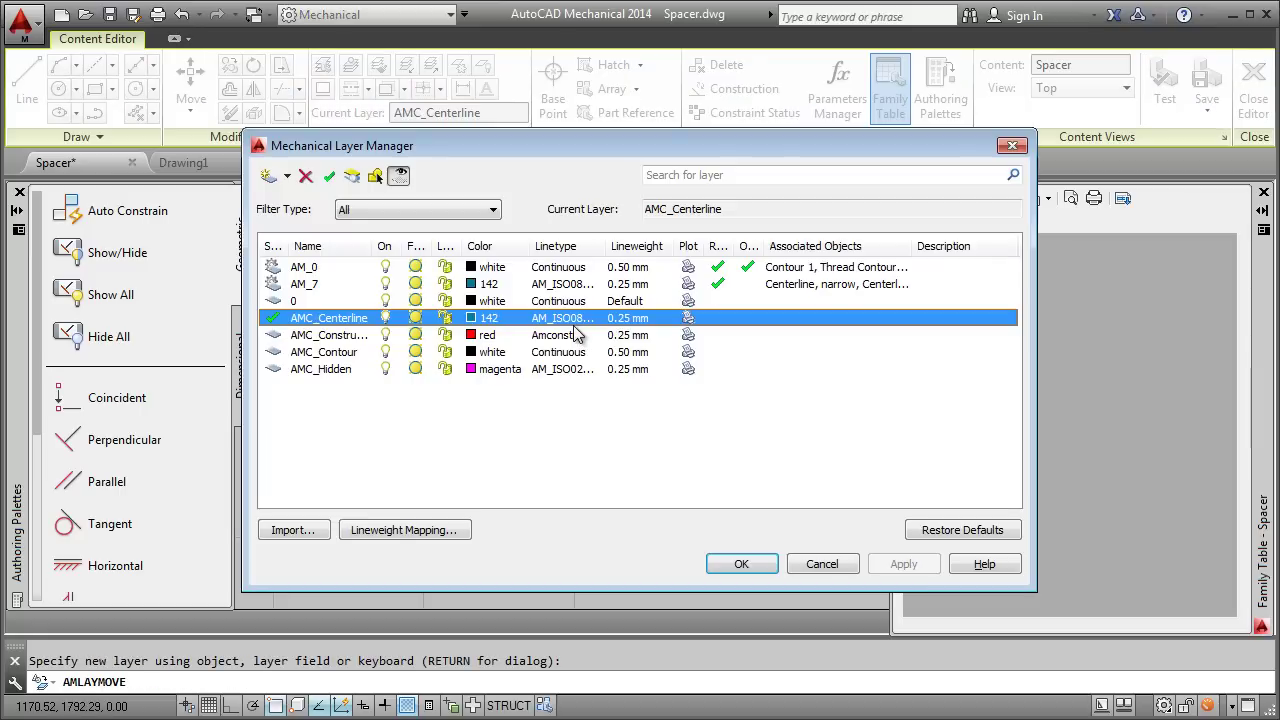
left_click(741, 564)
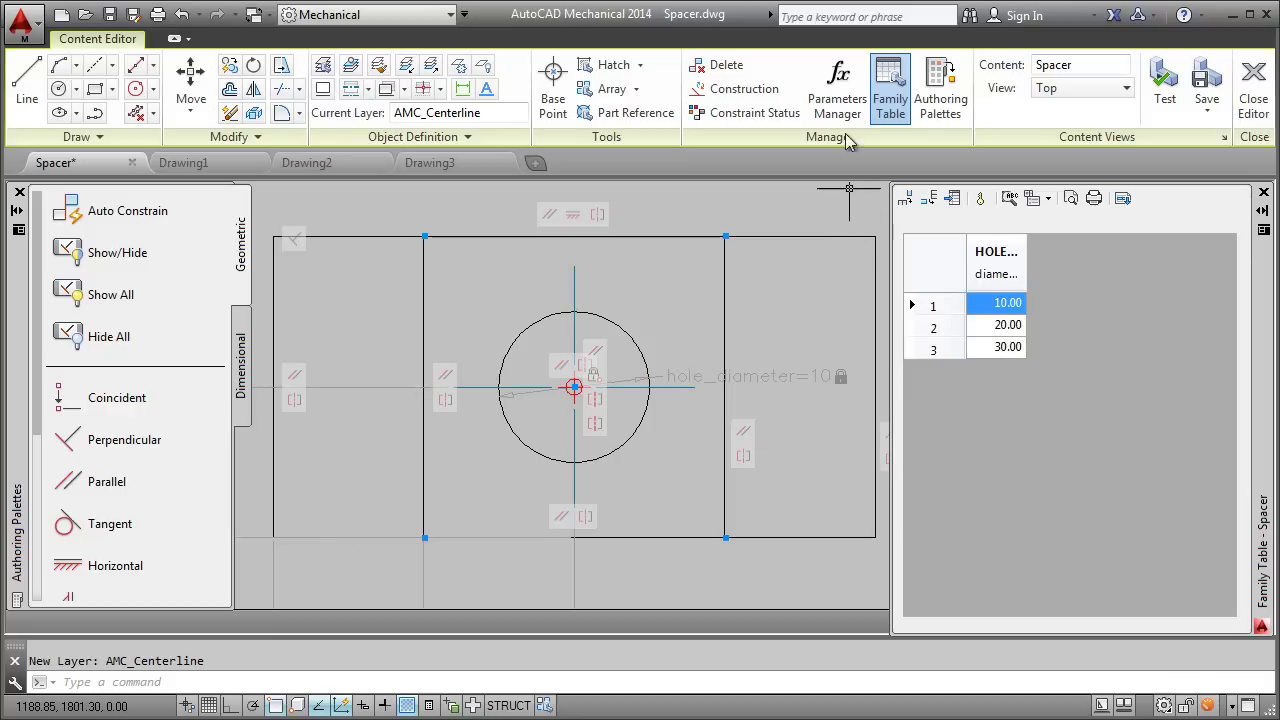
Add a user parameter named Overshoot with value 1 in the Parameters Manager
left_click(837, 85)
left_click(306, 128)
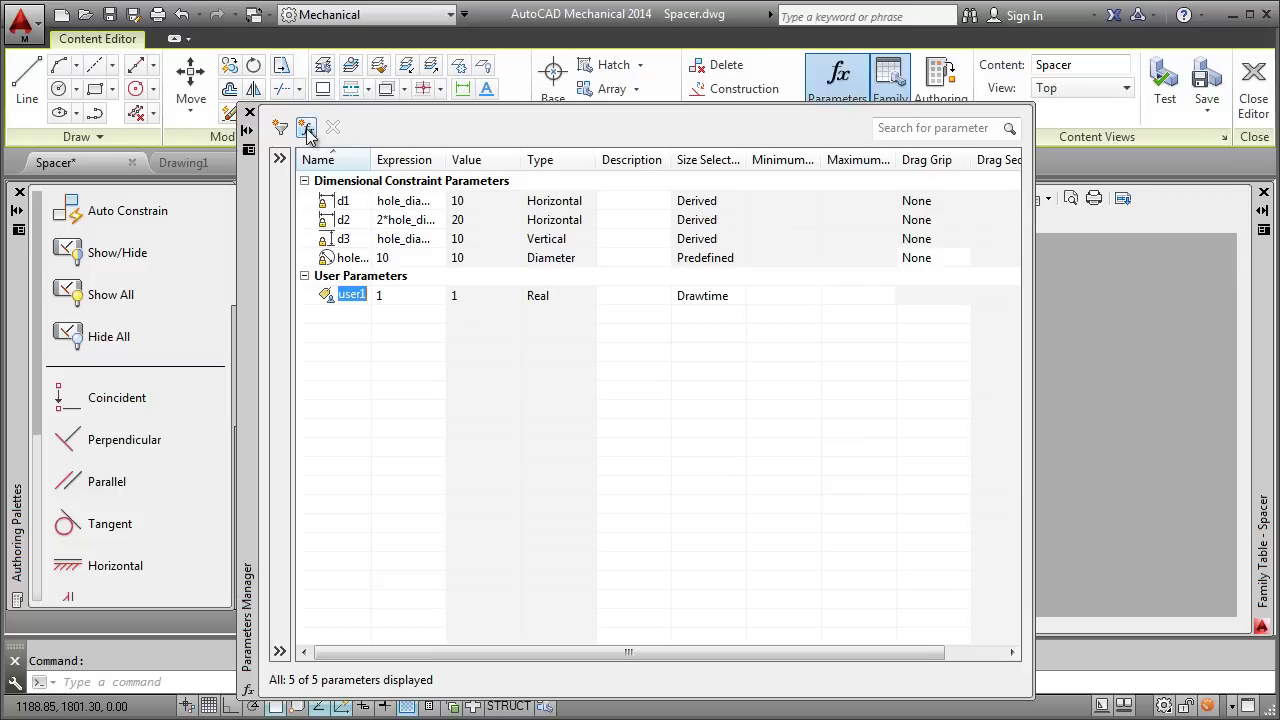
type("Overshoot")
key("Return")
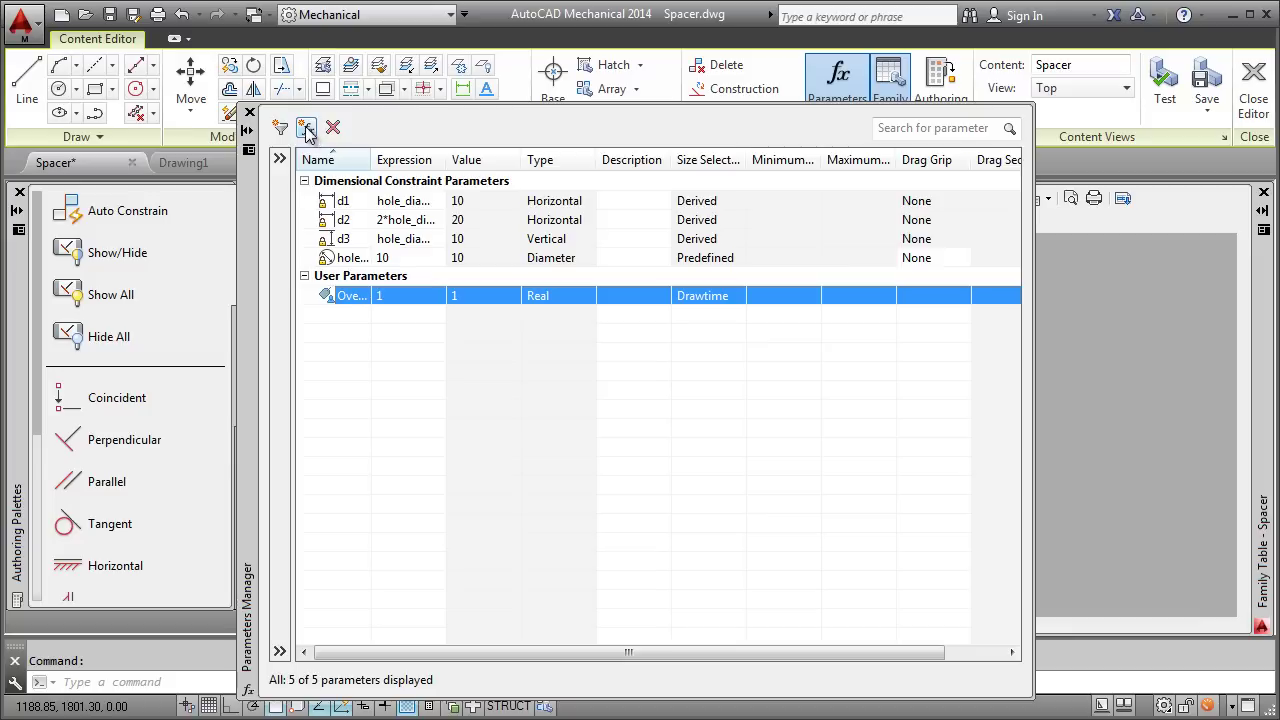
left_click(250, 112)
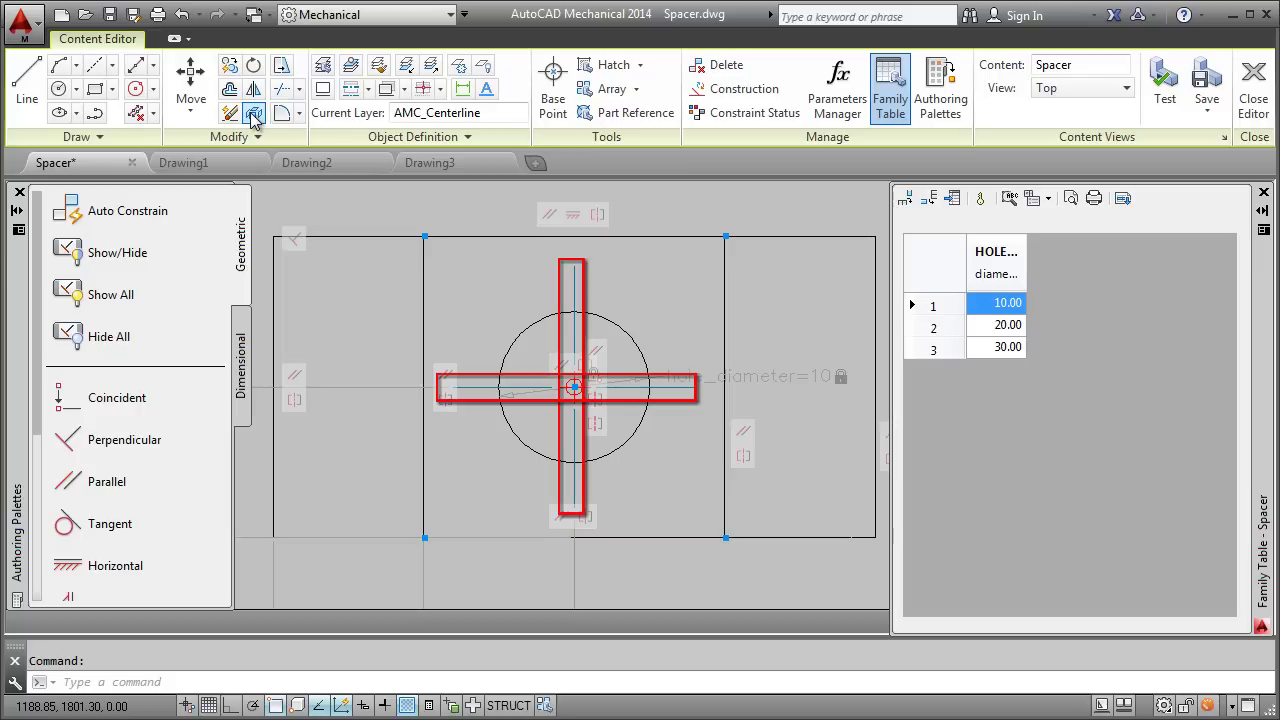
On AMC_Construction_Invisible, draw a circle at the hole centre, concentric with the hole
left_click(424, 90)
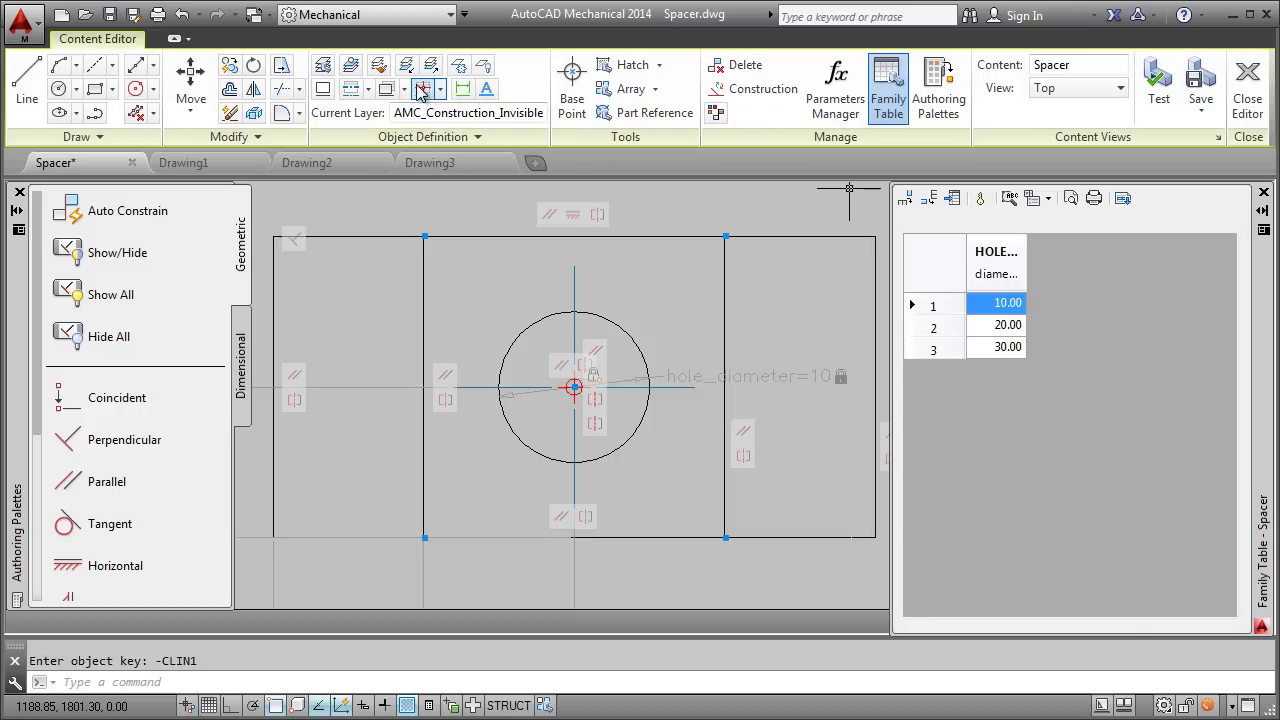
left_click(135, 88)
left_click(573, 387)
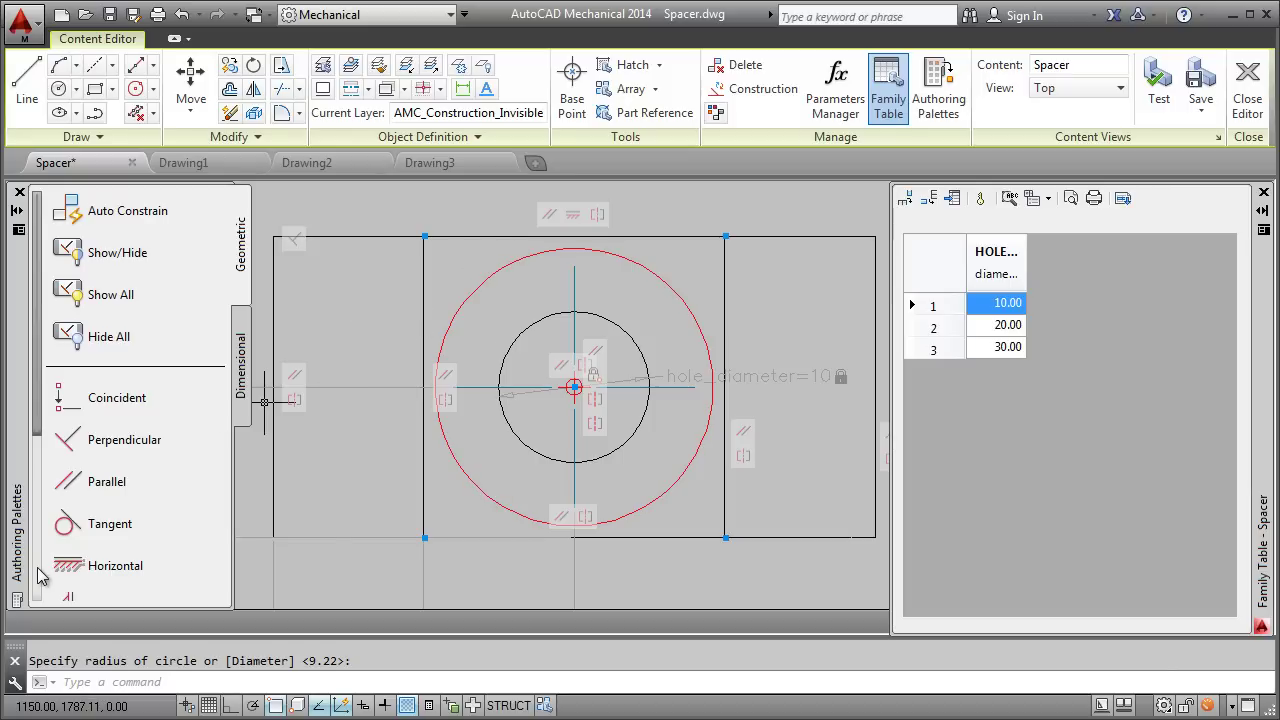
scroll(70, 420, "down", 3)
left_click(68, 420)
left_click(471, 485)
left_click(507, 428)
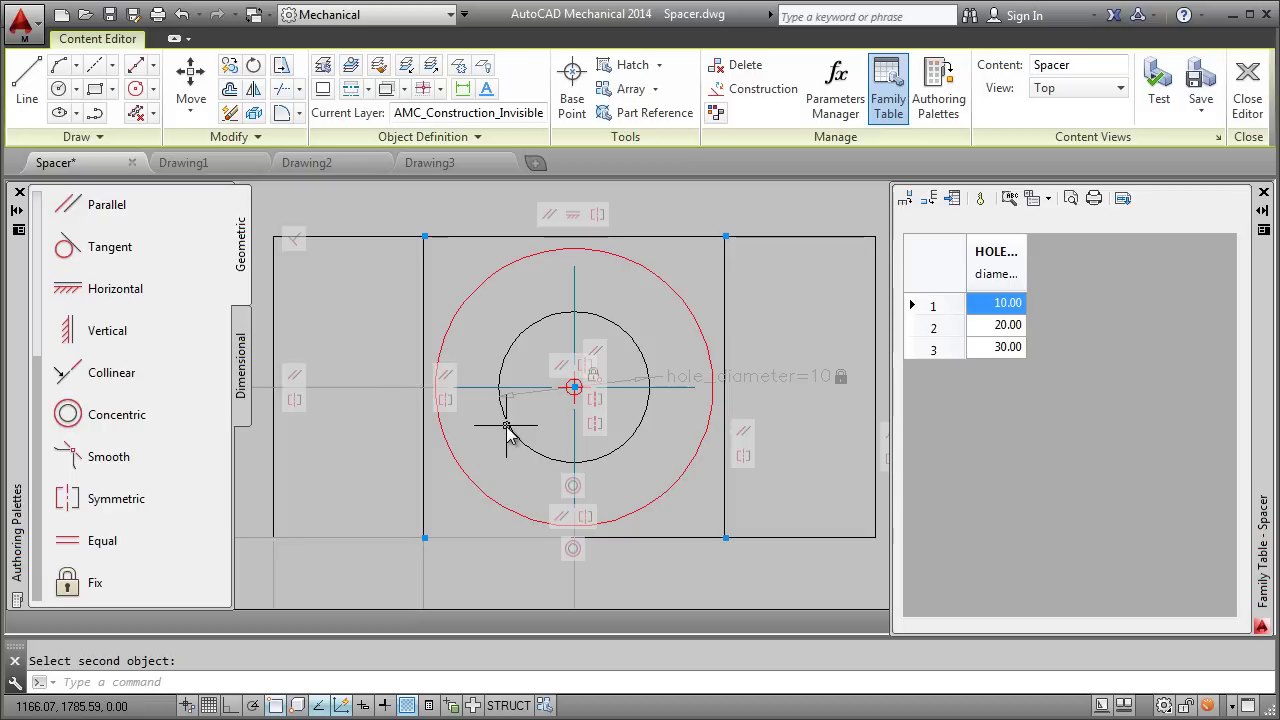
Constrain the horizontal and vertical centerline ends coincident onto the construction circle
scroll(80, 280, "up", 3)
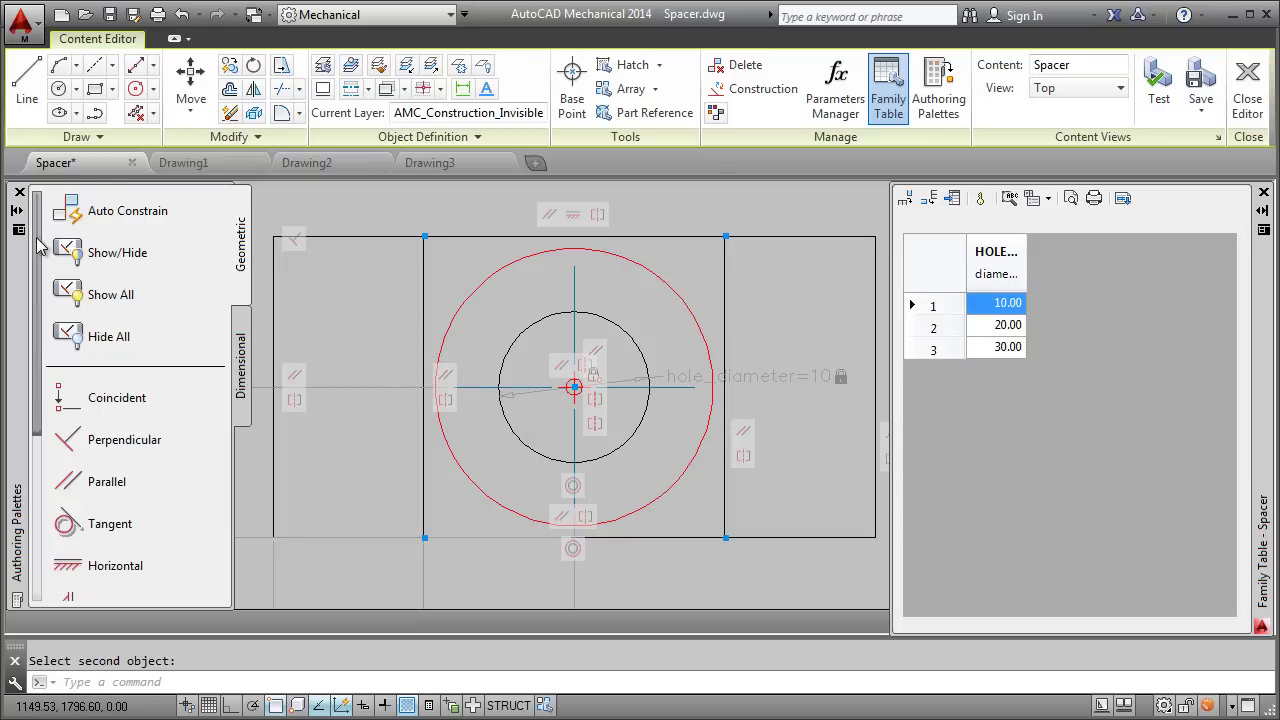
left_click(70, 400)
type("o")
key("Return")
left_click(444, 338)
left_click(452, 386)
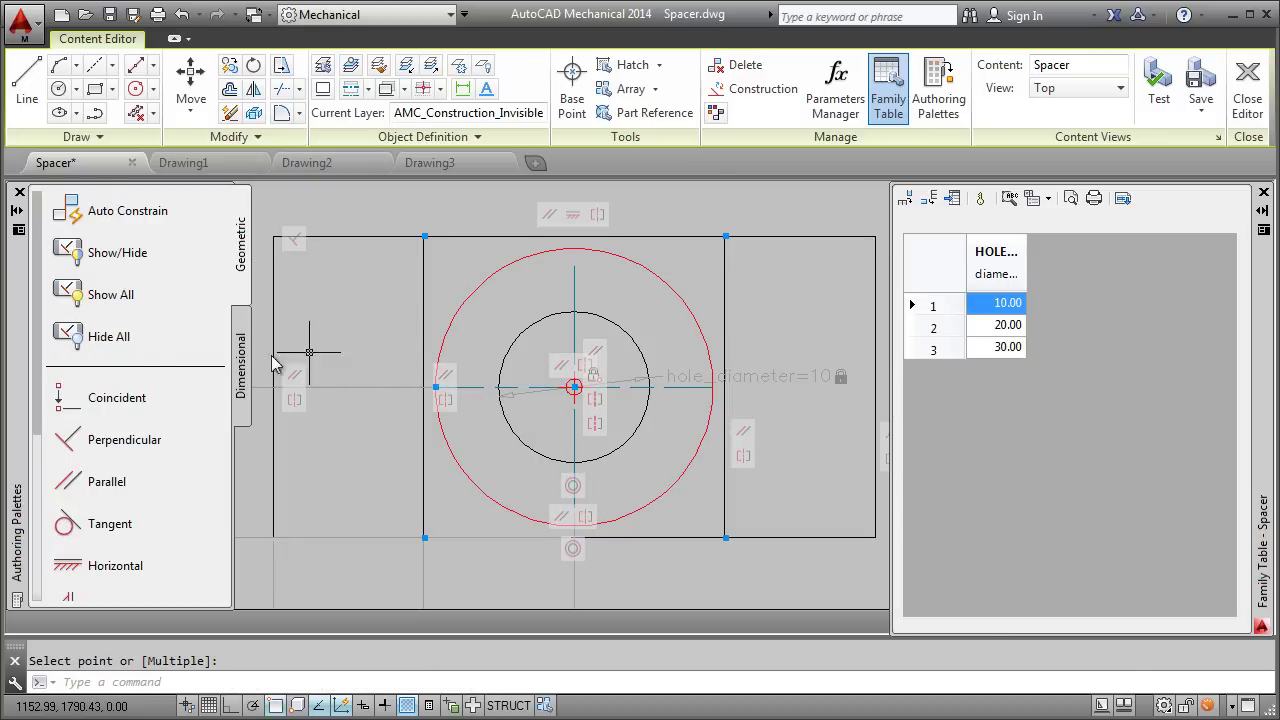
left_click(70, 400)
type("o")
key("Return")
left_click(571, 252)
left_click(596, 263)
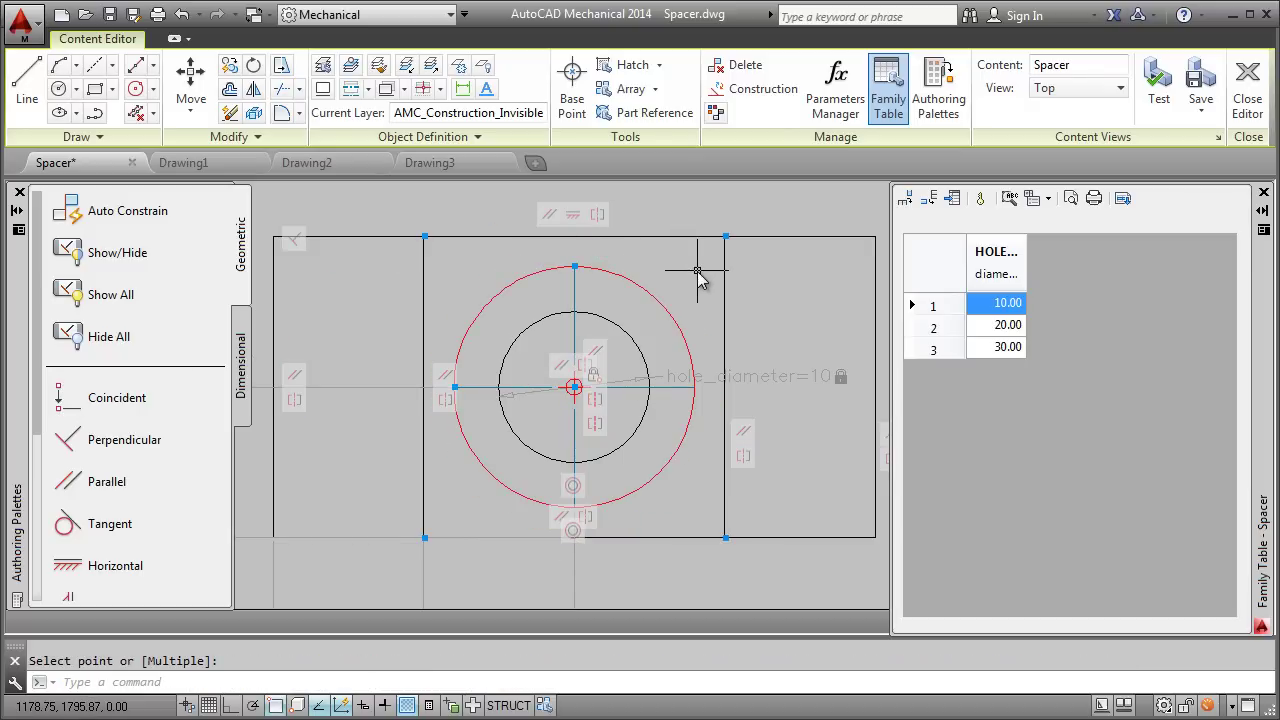
Give the circle a diameter constraint of hole_diameter+2*Overshoot and save the content
left_click(238, 395)
left_click(100, 565)
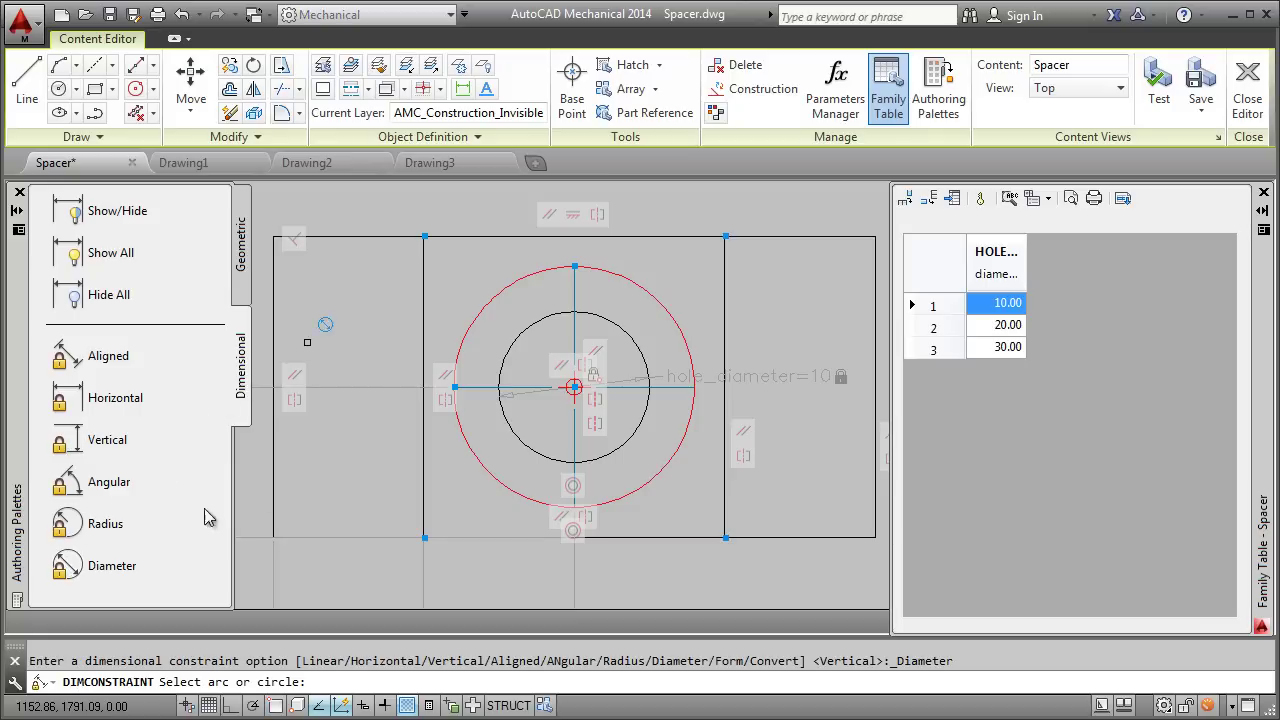
left_click(481, 464)
left_click(494, 460)
type("hole_diameter+2*Overshoot")
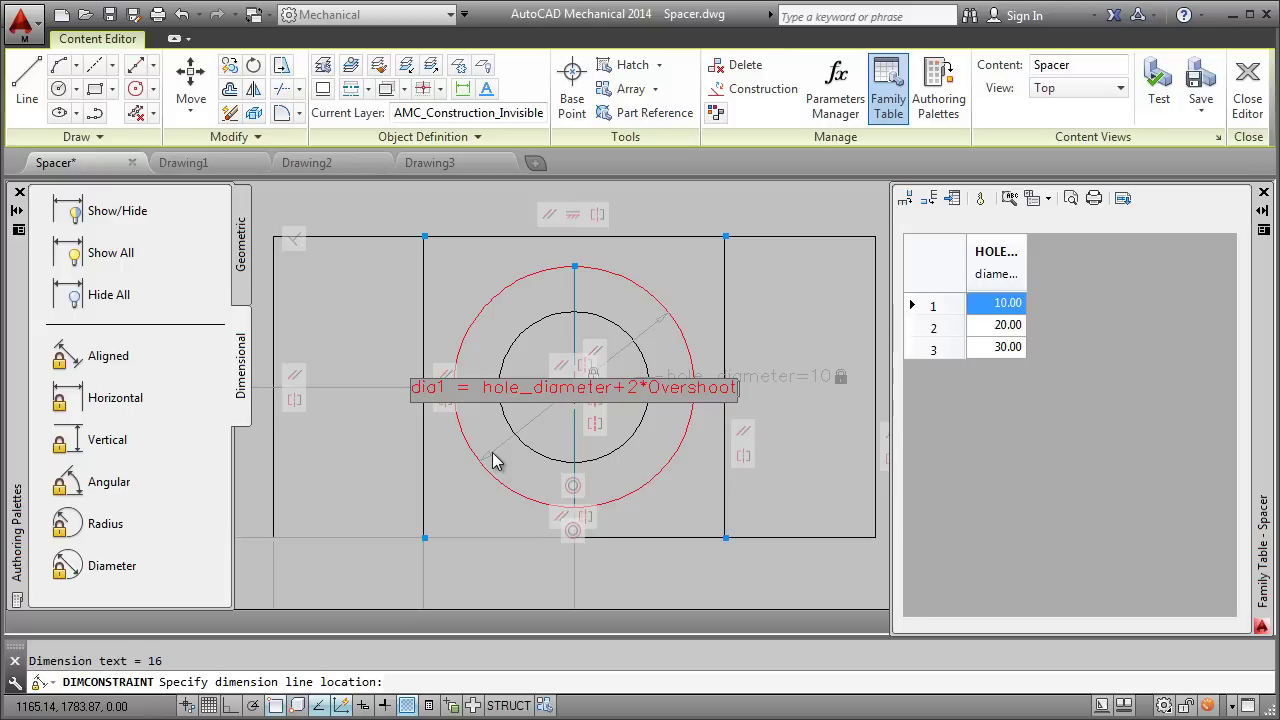
key("Return")
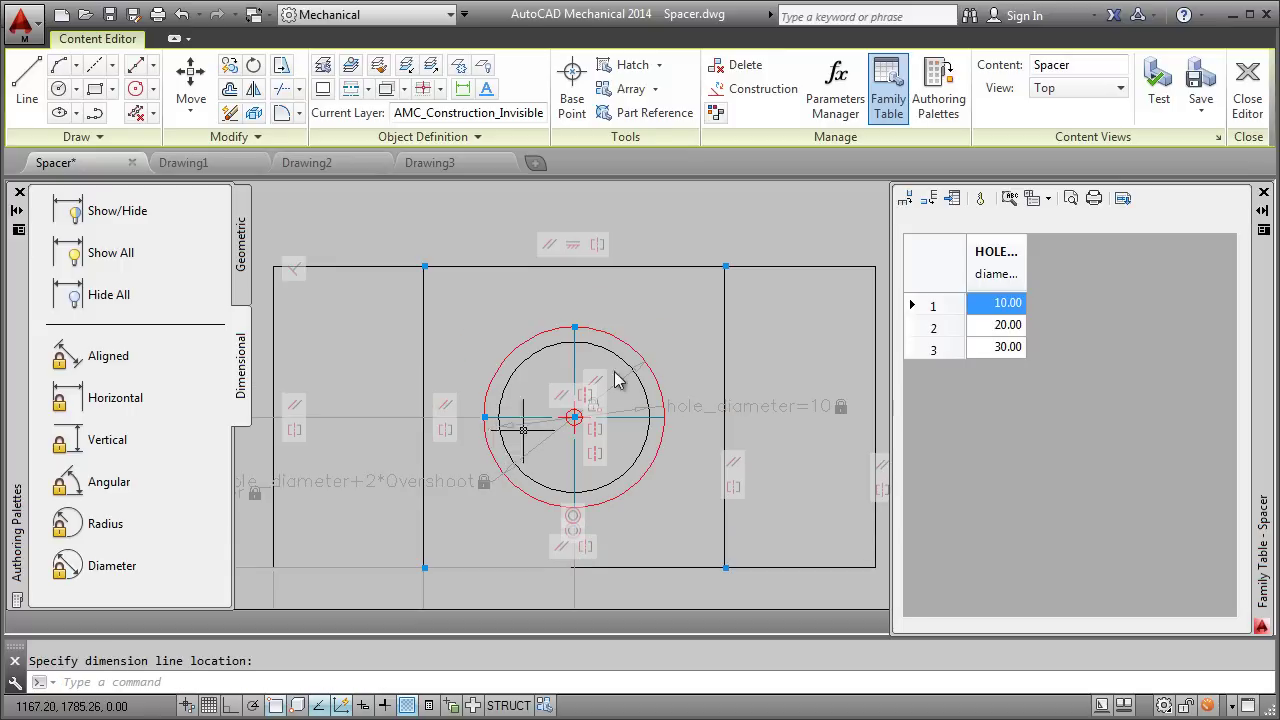
left_click(1200, 82)
Test-insert the Spacer at hole diameter 30, then close the test content
left_click(1160, 78)
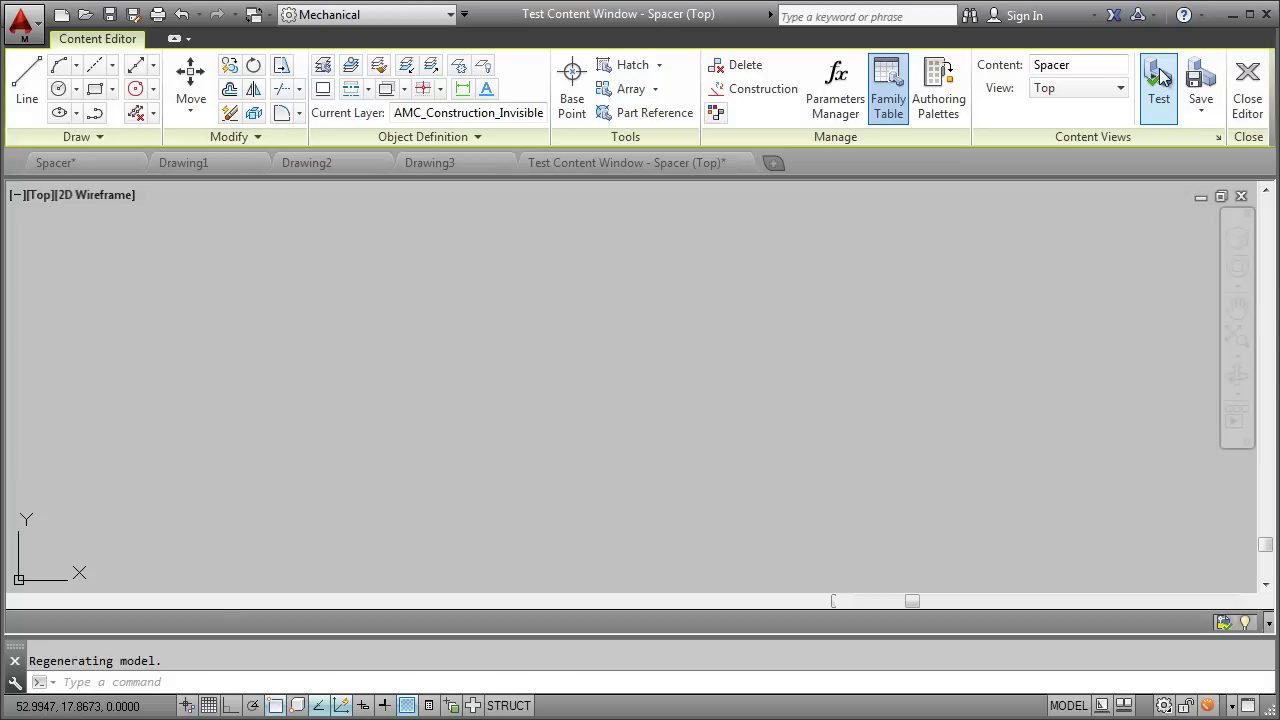
left_click(650, 265)
left_click(660, 323)
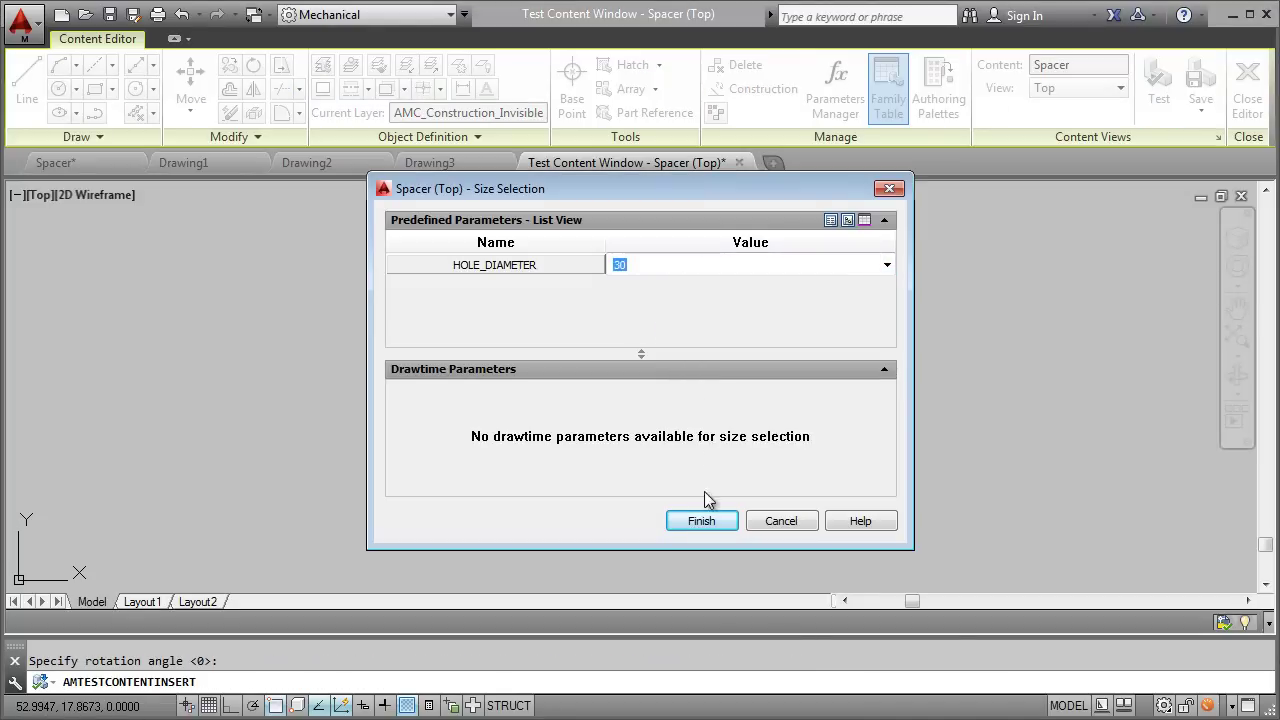
left_click(701, 521)
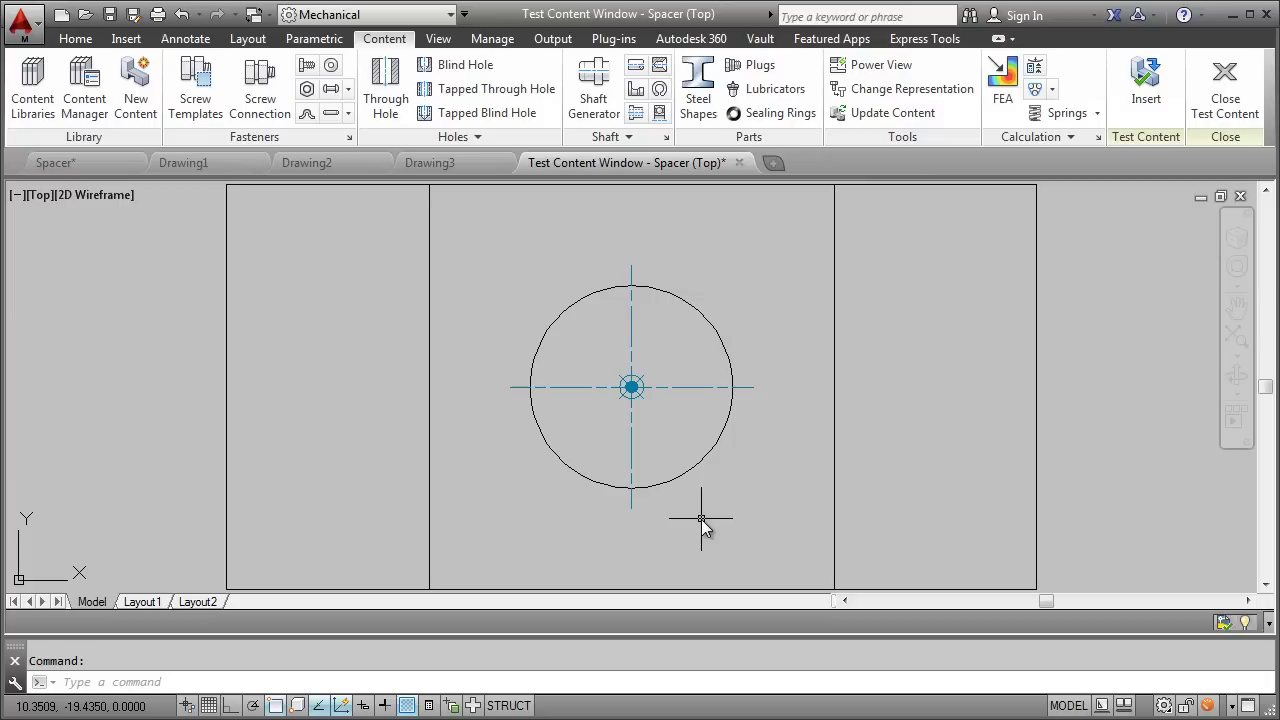
left_click(701, 519)
key("Escape")
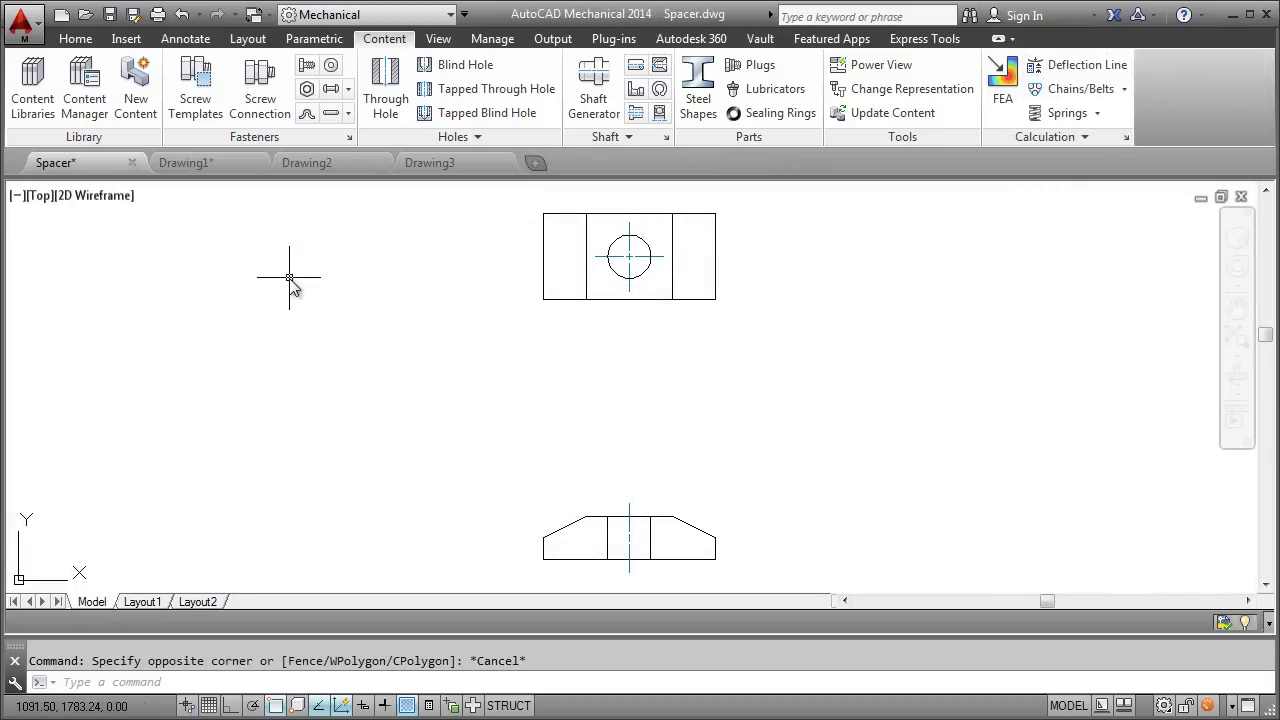
Create new content from a window selection of the front view's four objects
left_click(136, 82)
left_click(541, 276)
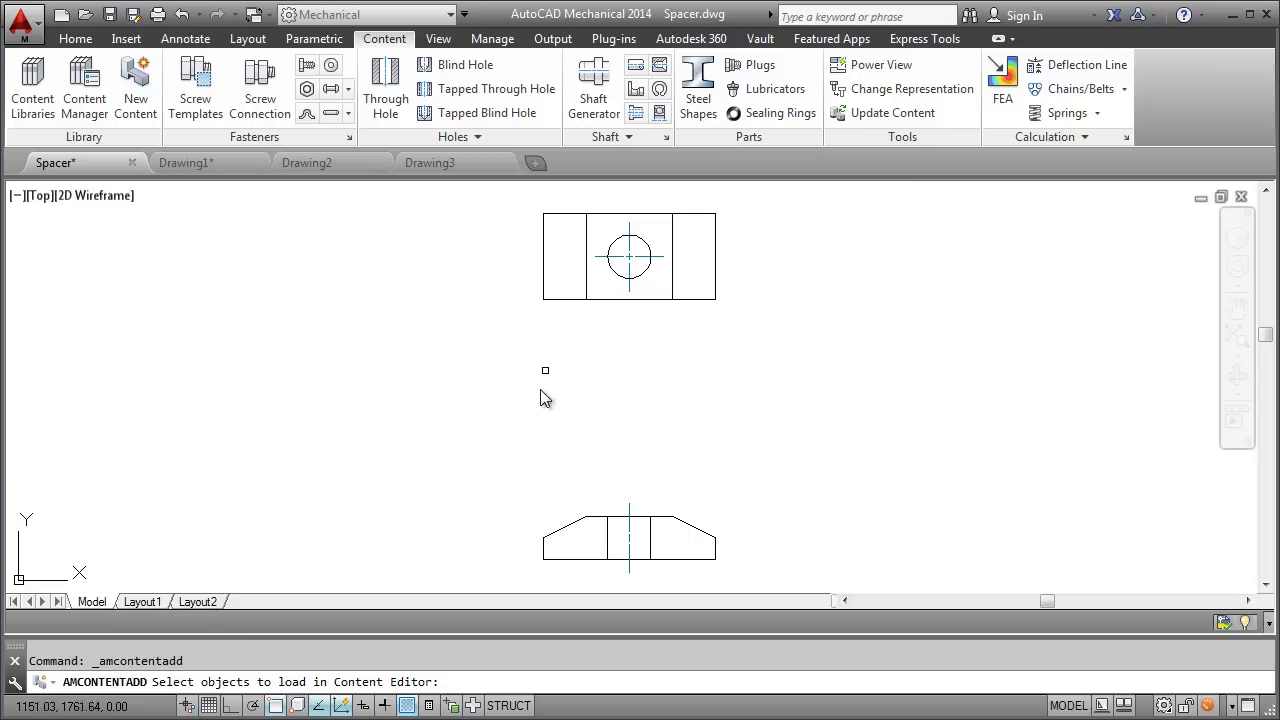
left_click(521, 495)
left_click(757, 572)
key("Return")
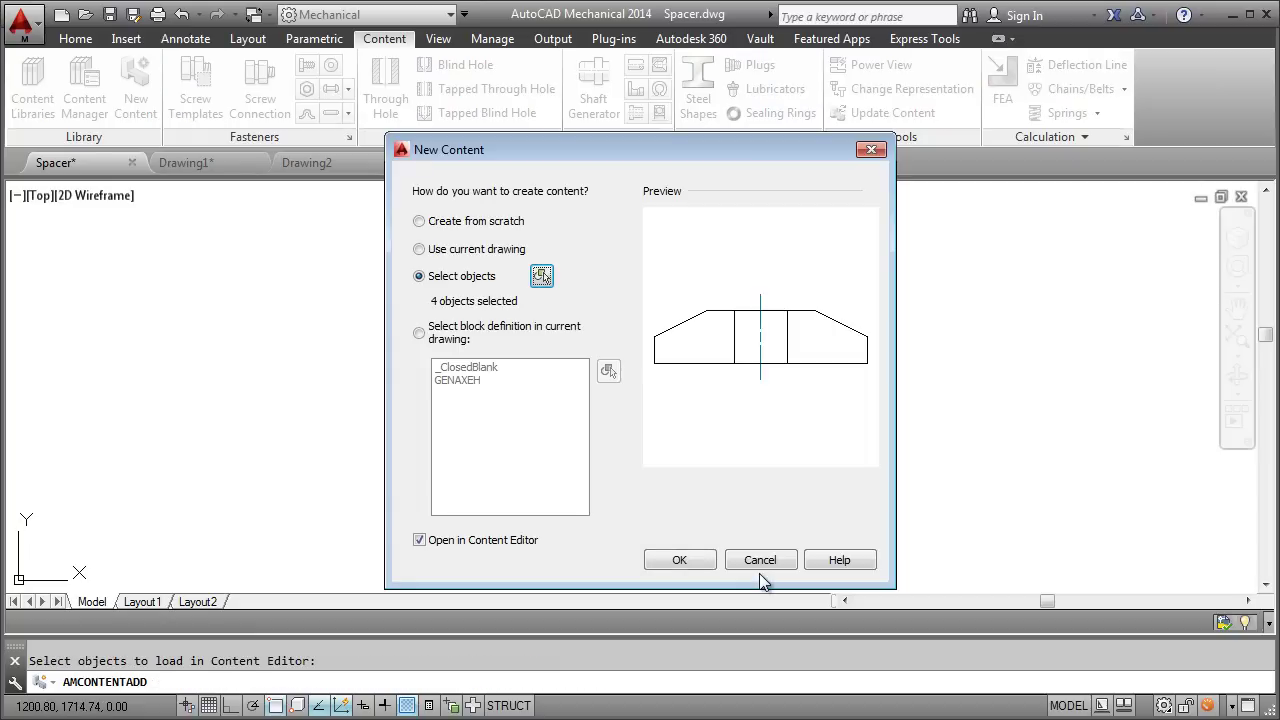
left_click(679, 560)
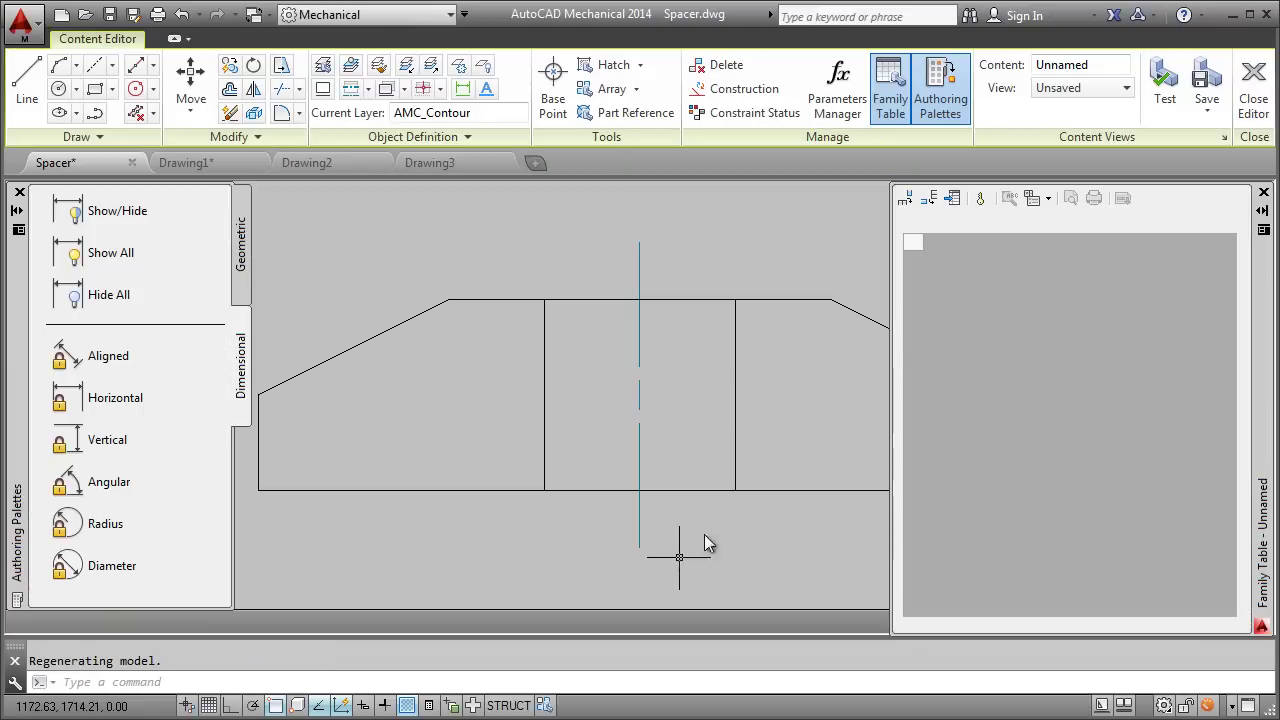
Save it to the existing Spacer part as its Front view
left_click(1207, 80)
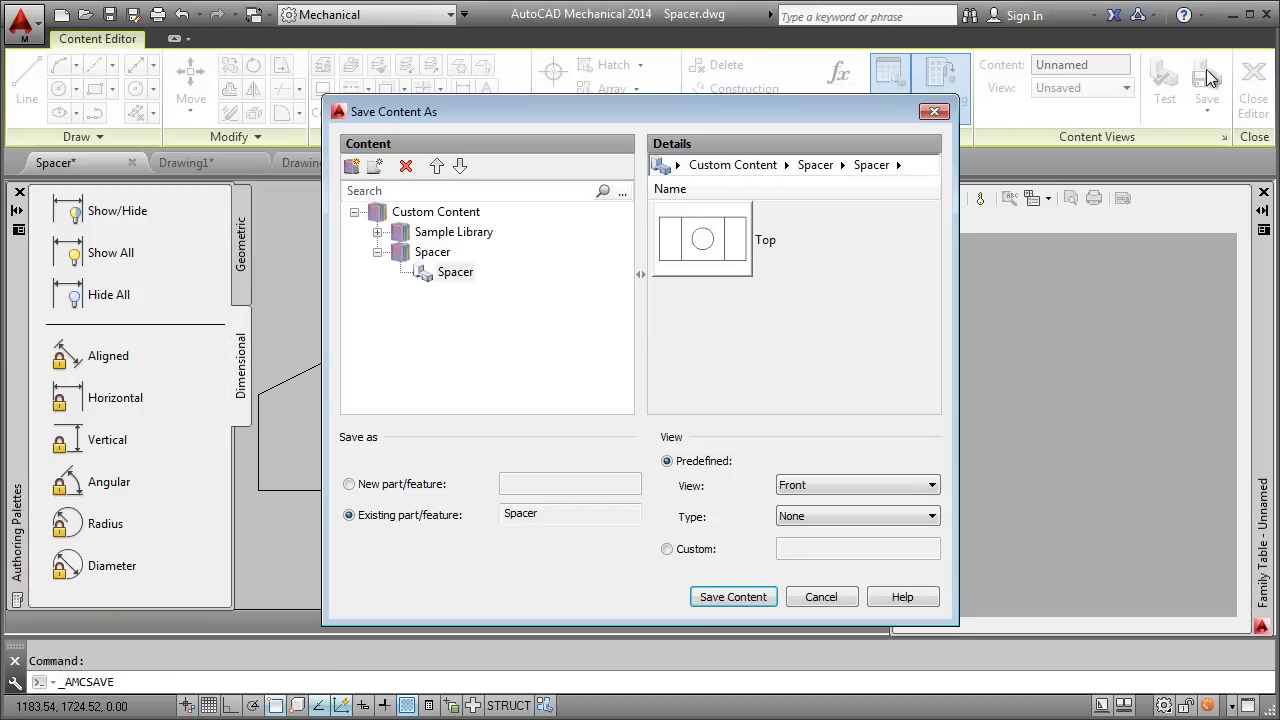
left_click(449, 276)
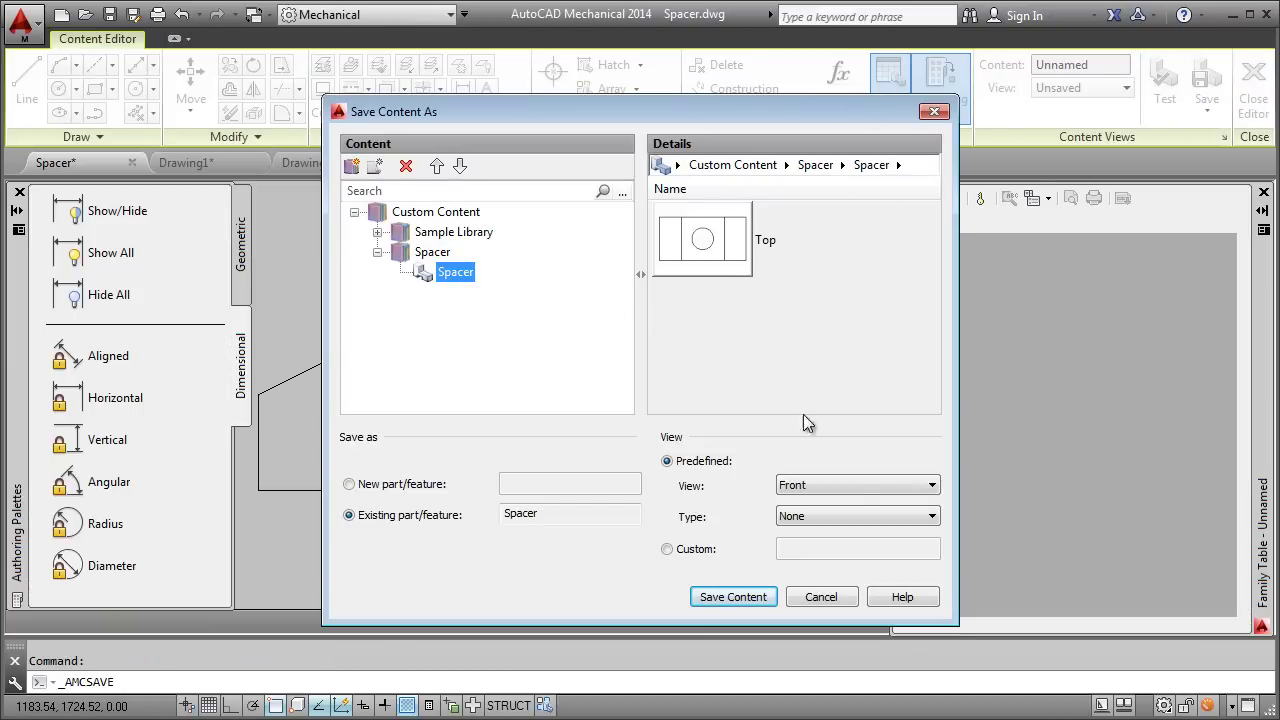
left_click(859, 484)
left_click(797, 485)
Save the constrained front view into the Spacer part and end the symmetry constraint command
left_click(733, 596)
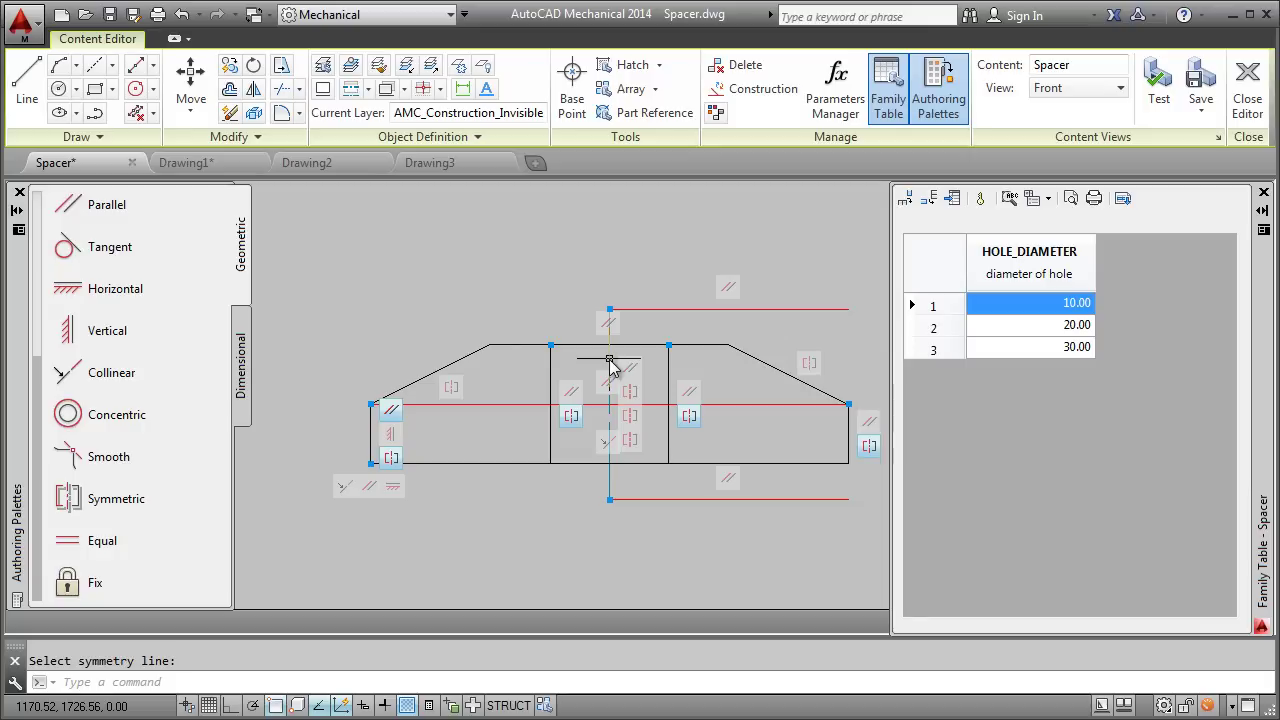
key("Escape")
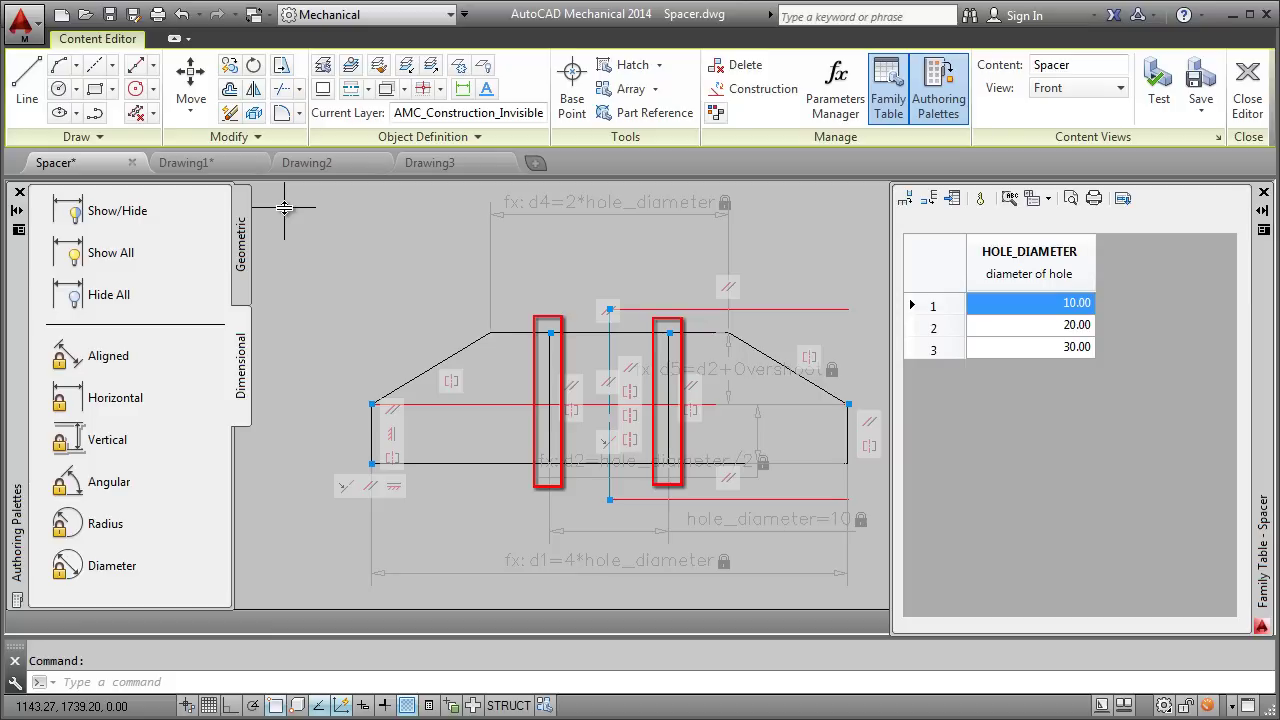
Move the two inner vertical lines of the front view onto the AMC_Hidden layer
left_click(324, 66)
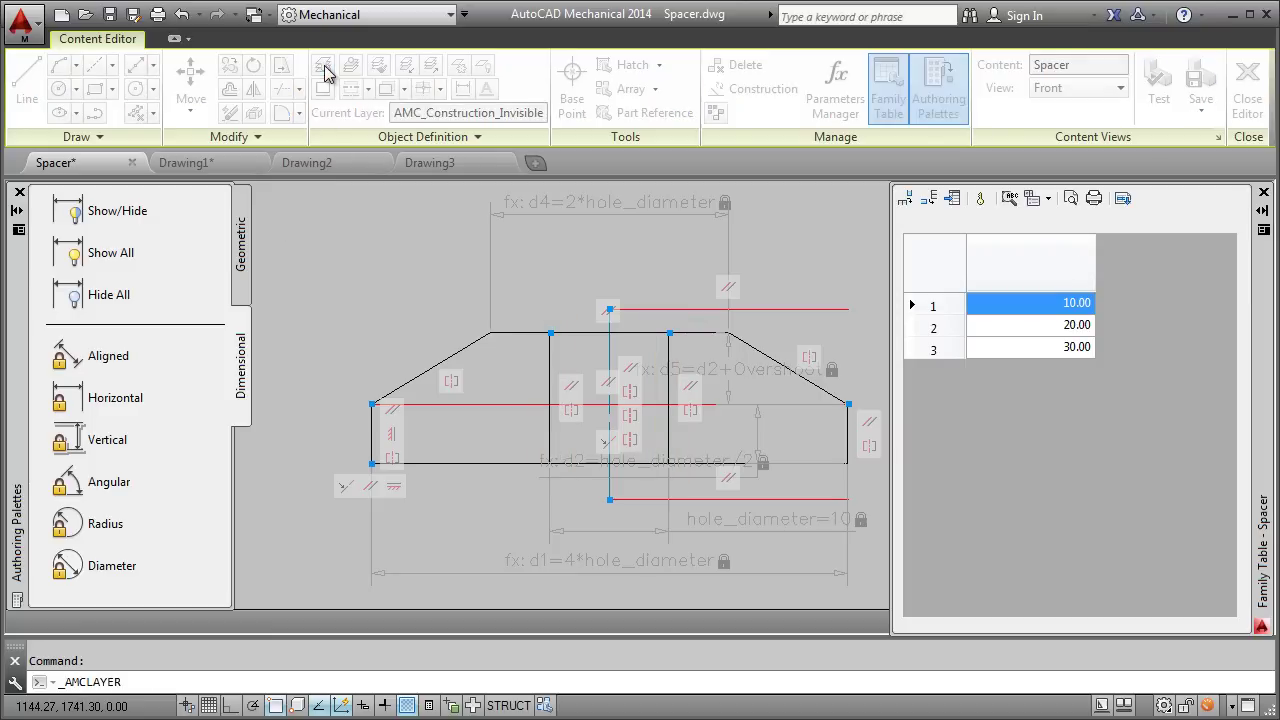
left_click(988, 542)
left_click(850, 580)
left_click(462, 136)
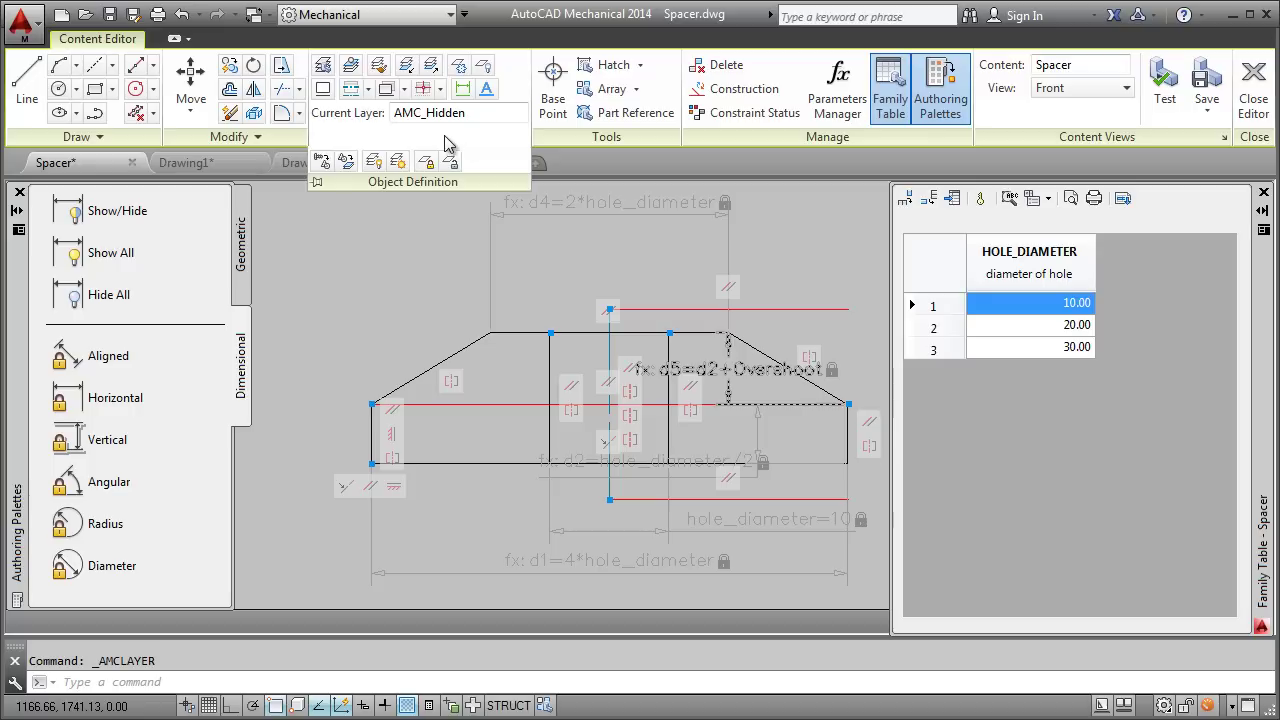
left_click(412, 163)
left_click(551, 369)
left_click(669, 362)
key("Return")
key("Return")
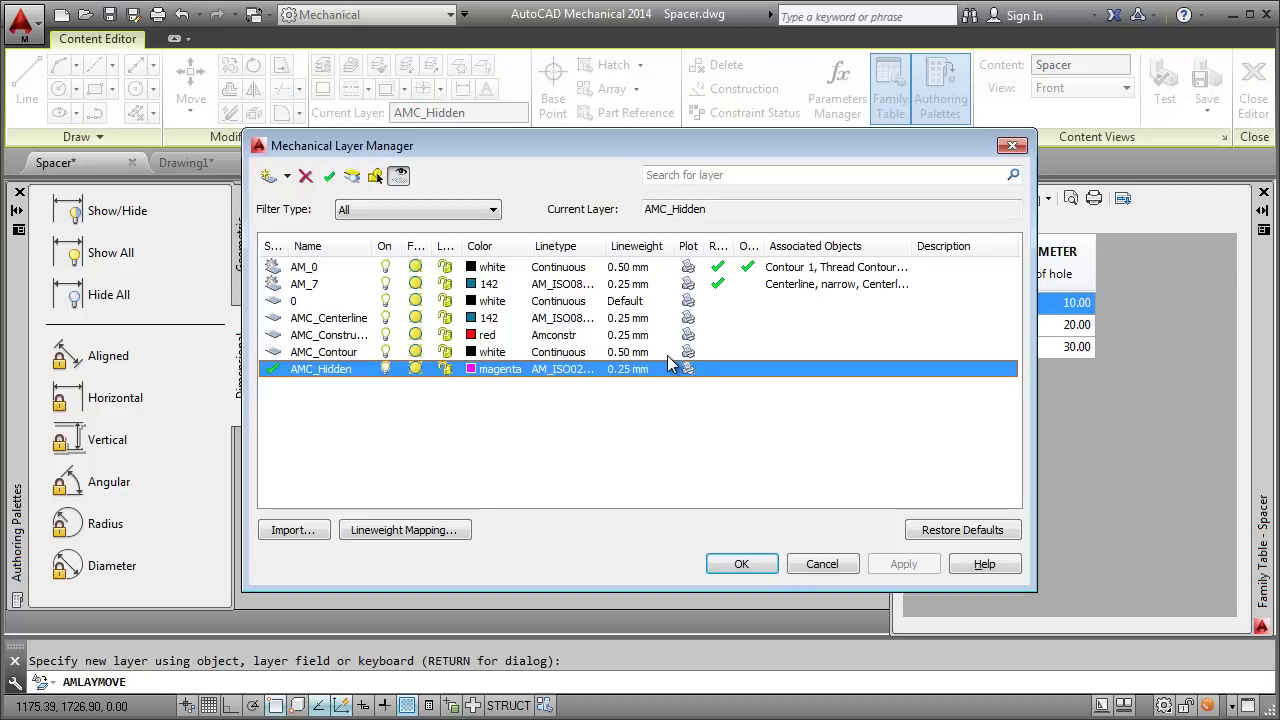
left_click(738, 563)
Move the vertical centre line onto the AMC_Centerline layer
left_click(350, 88)
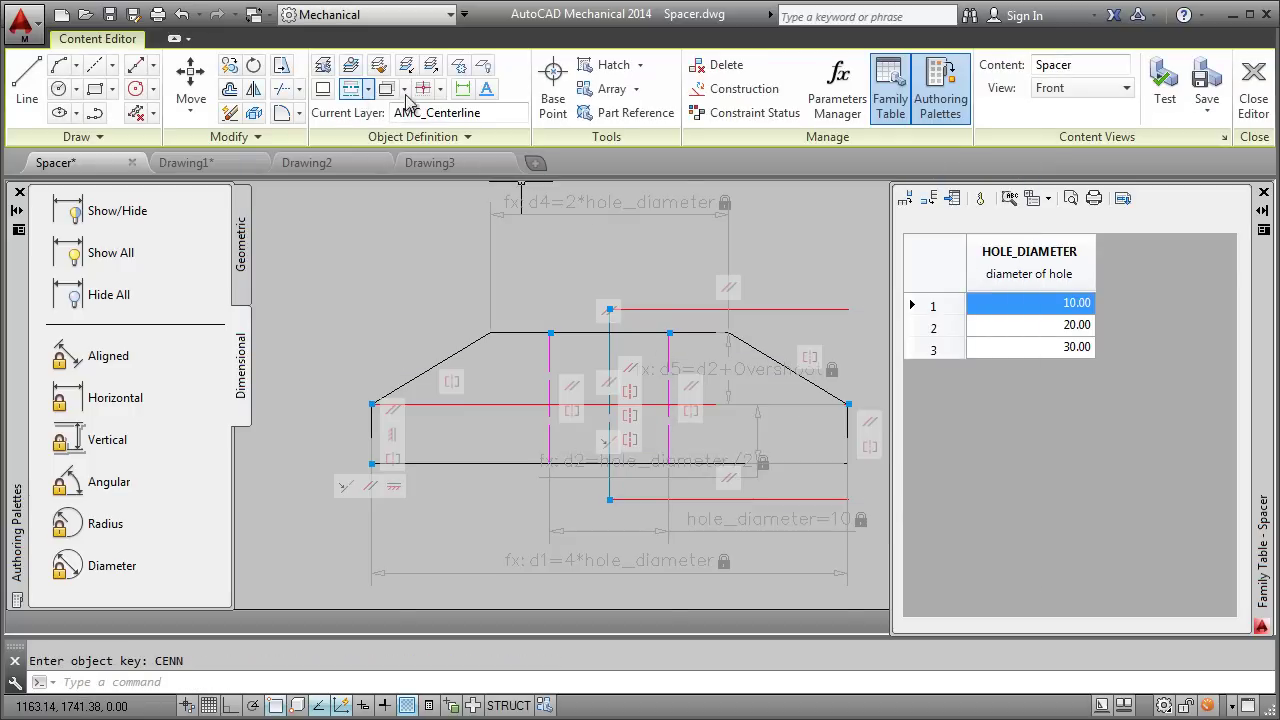
left_click(465, 137)
left_click(345, 160)
left_click(609, 365)
key("Return")
key("Return")
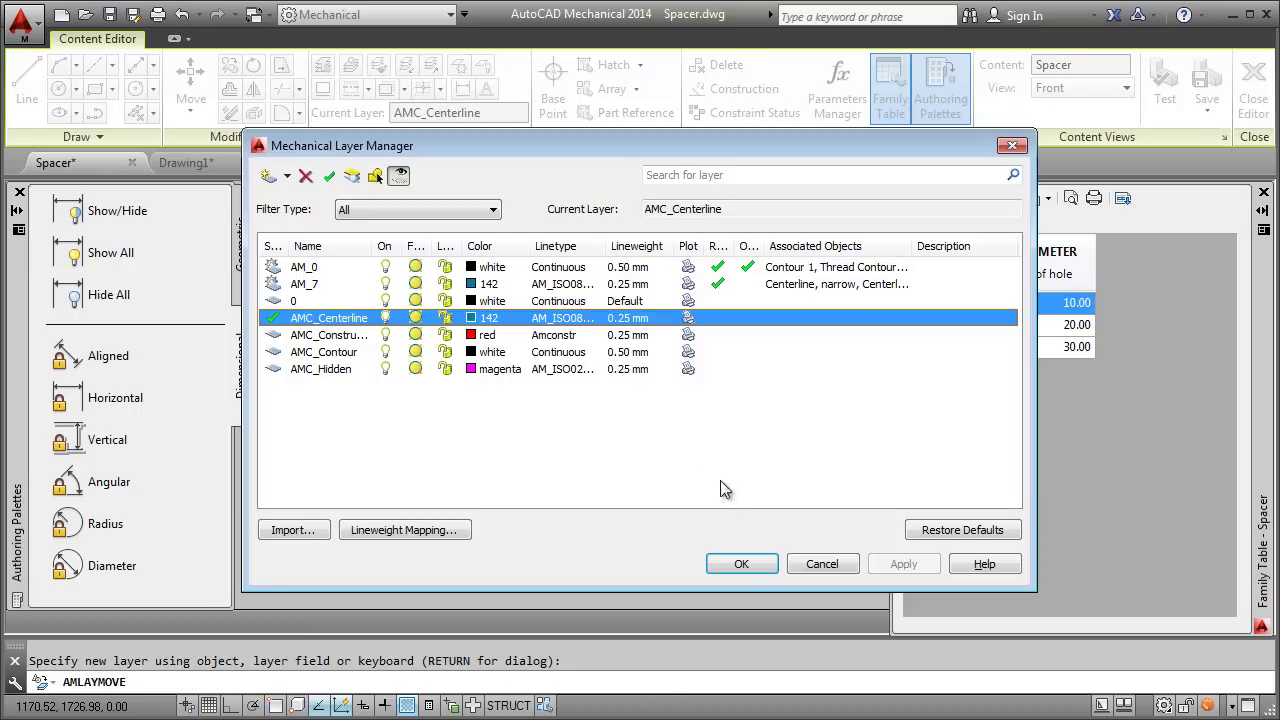
left_click(739, 564)
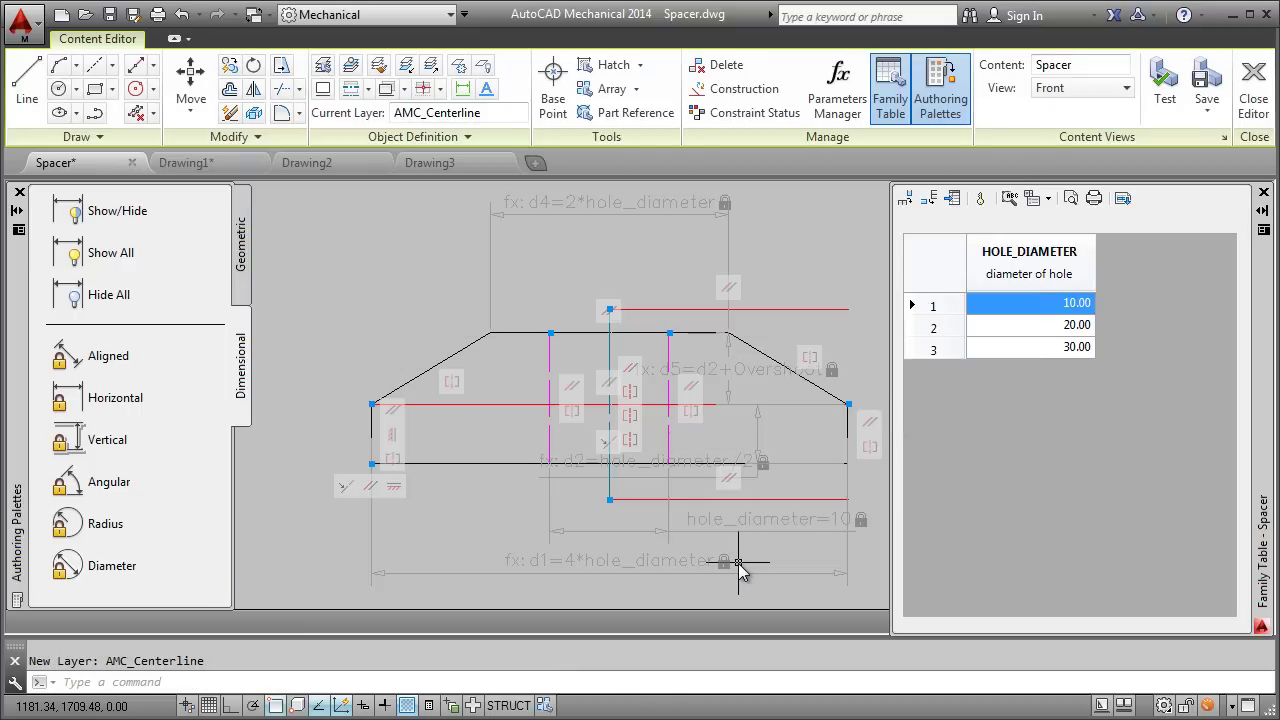
Hide all constraints, then add a MATERIAL text column mapped to Material 1 with global value Mild Steel
left_click(92, 300)
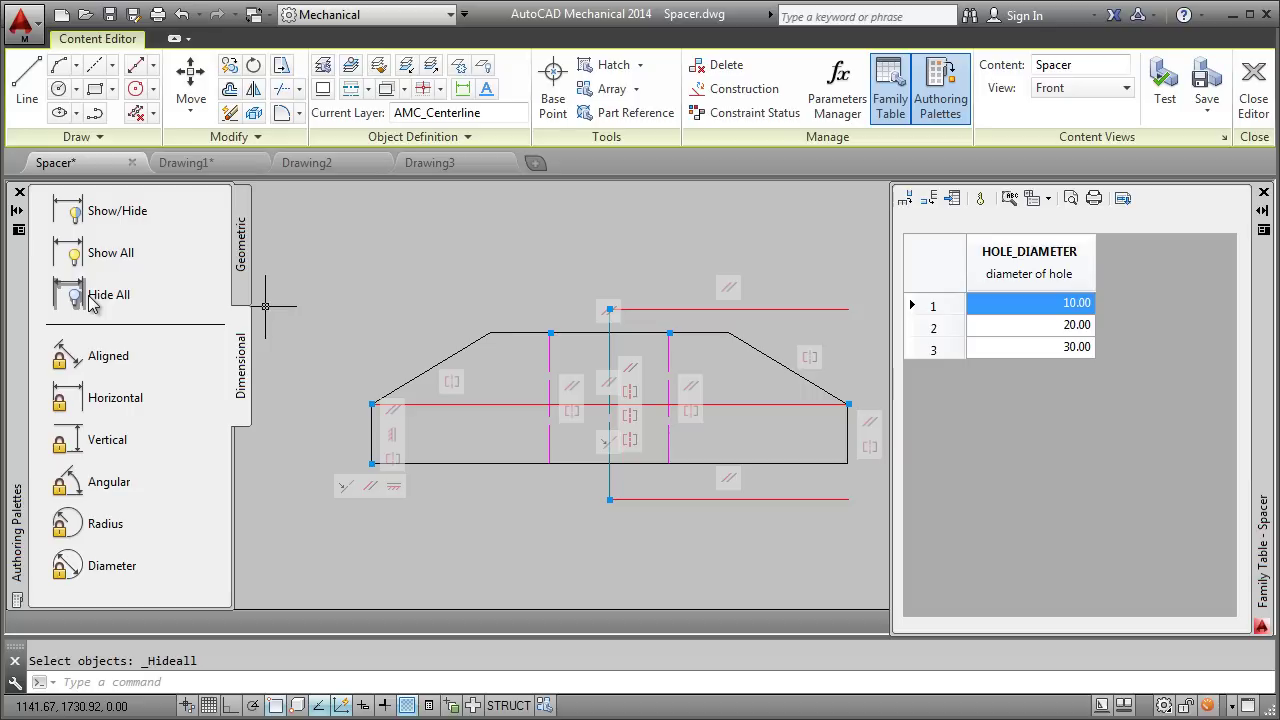
left_click(907, 198)
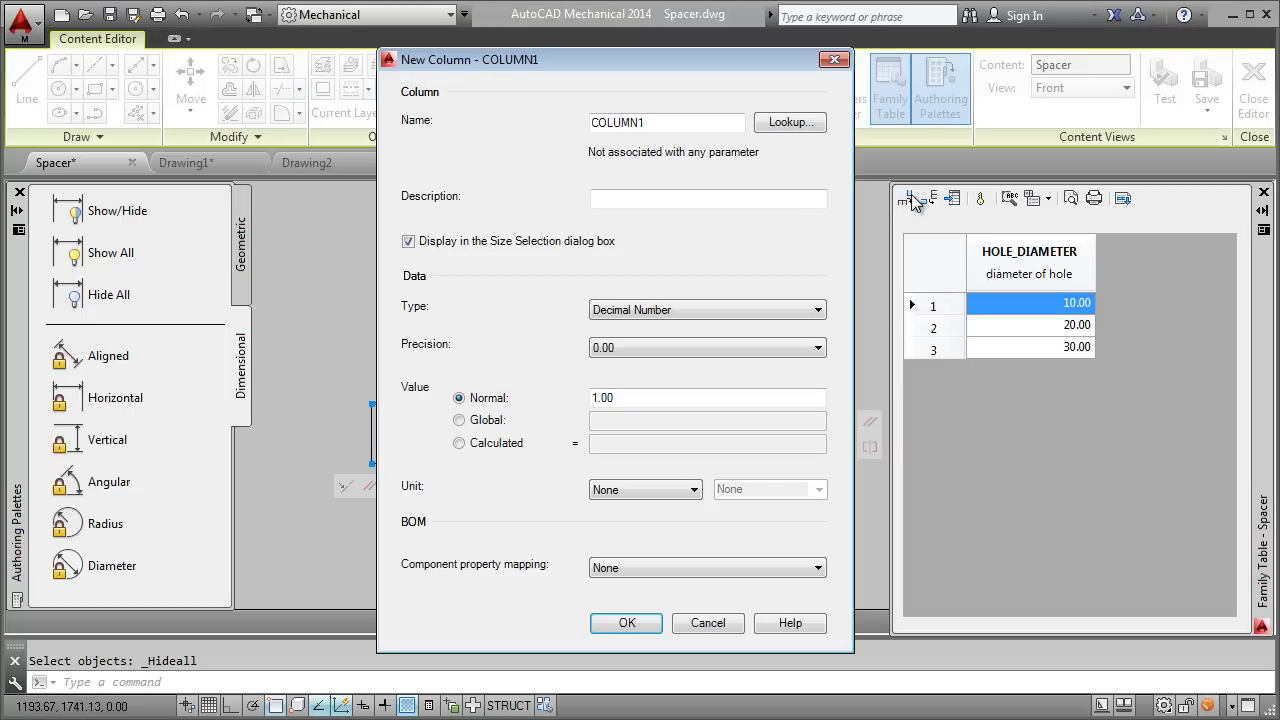
double_click(669, 123)
type("MATERIAL")
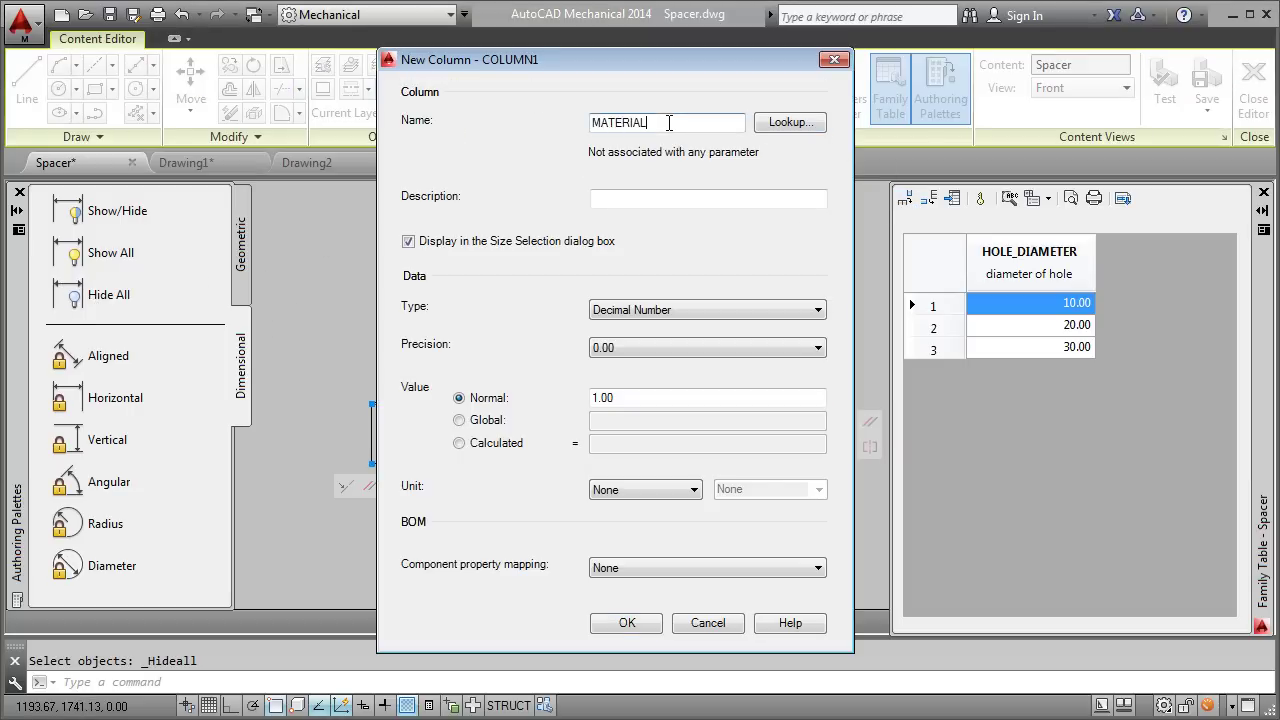
left_click(705, 568)
left_click(658, 704)
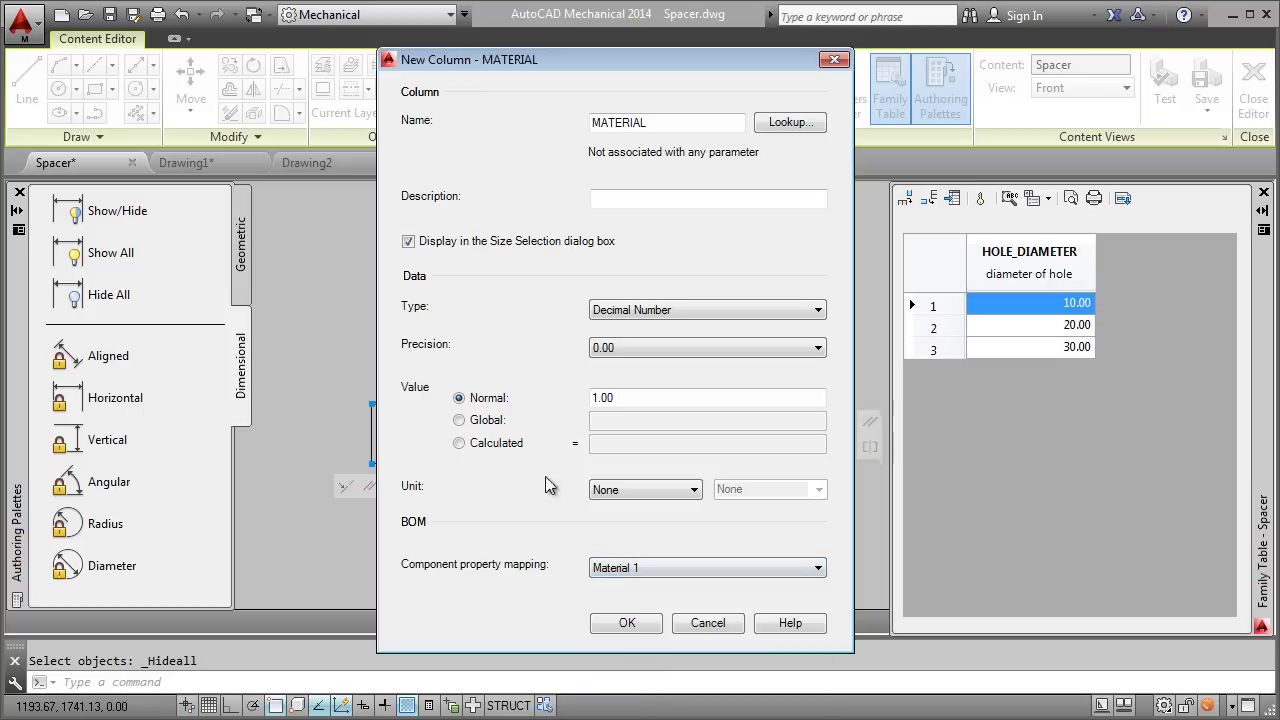
left_click(460, 420)
left_click(706, 309)
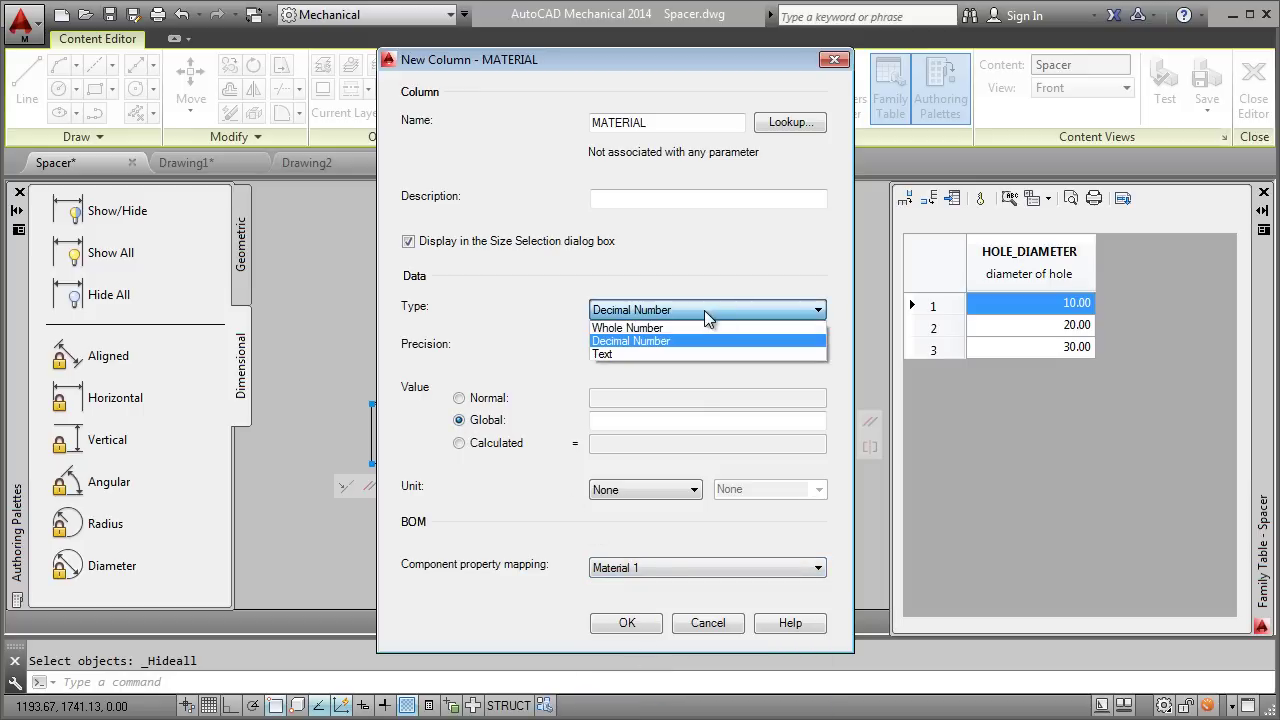
left_click(633, 354)
left_click(612, 420)
type("Mild Steel")
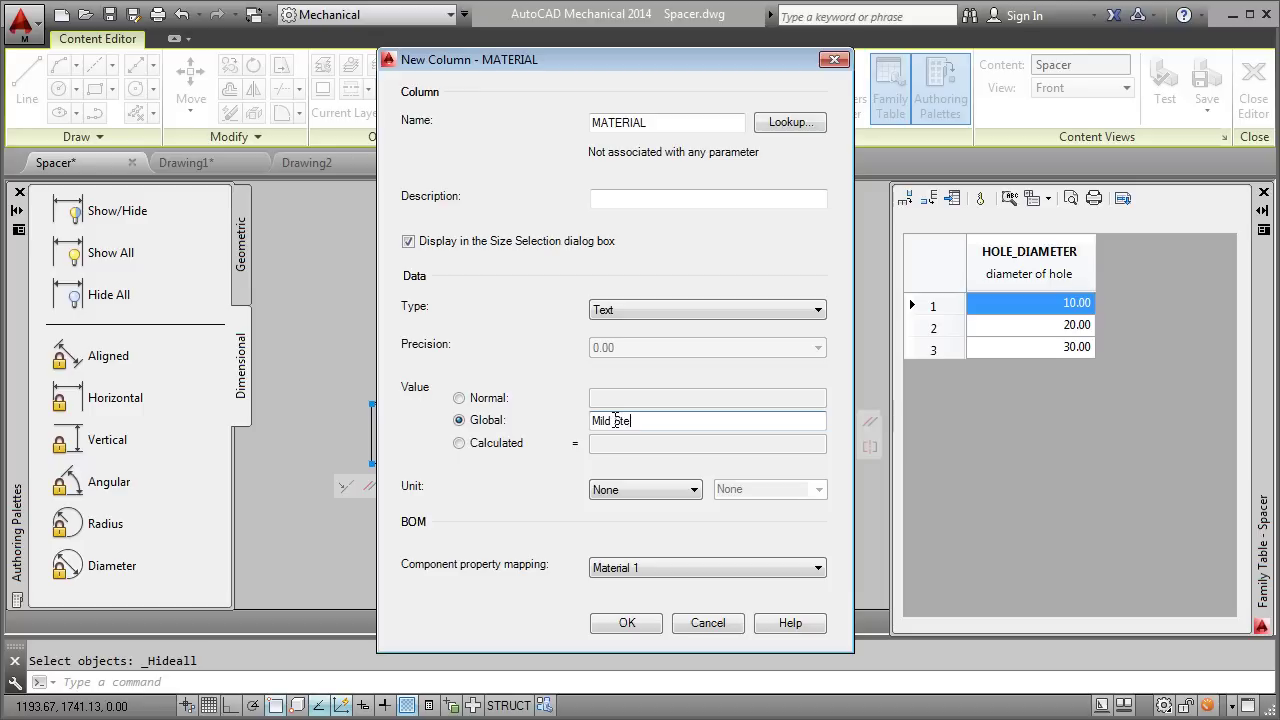
left_click(627, 623)
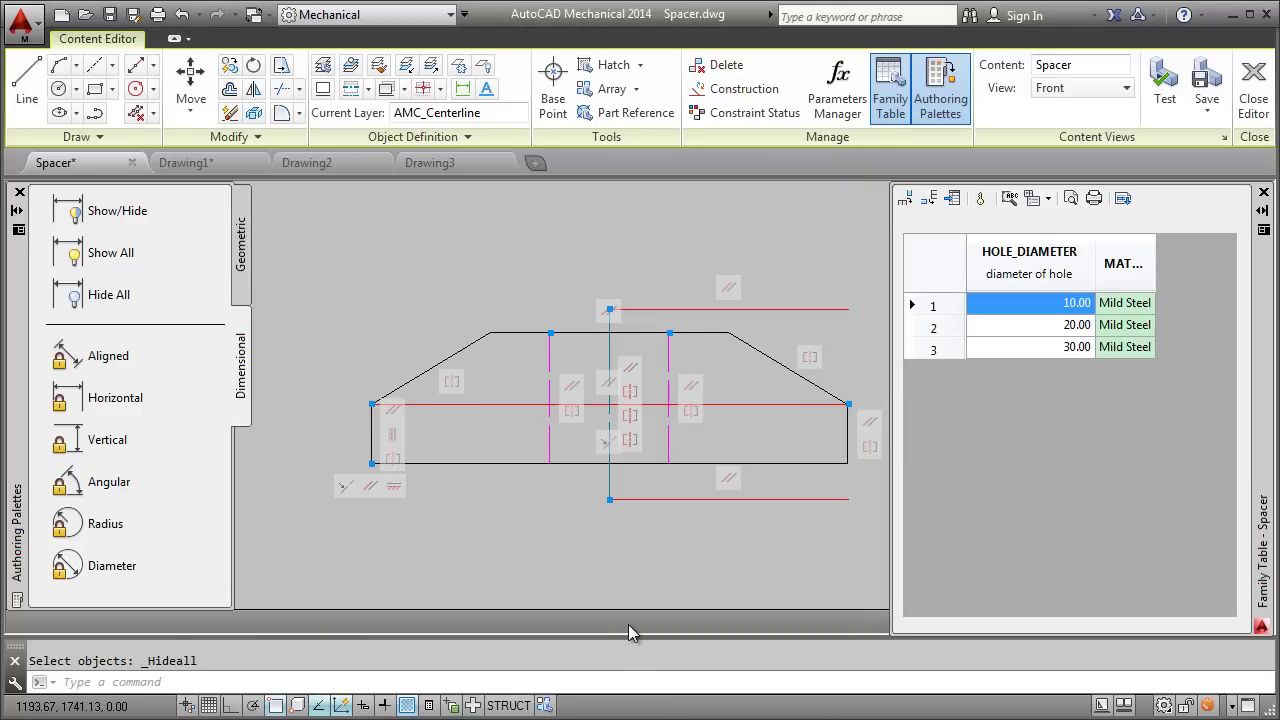
Add a family table column NAME mapped to Description 1, described 'Name of Space'
left_click(906, 198)
double_click(669, 122)
type("NAME")
left_click(703, 567)
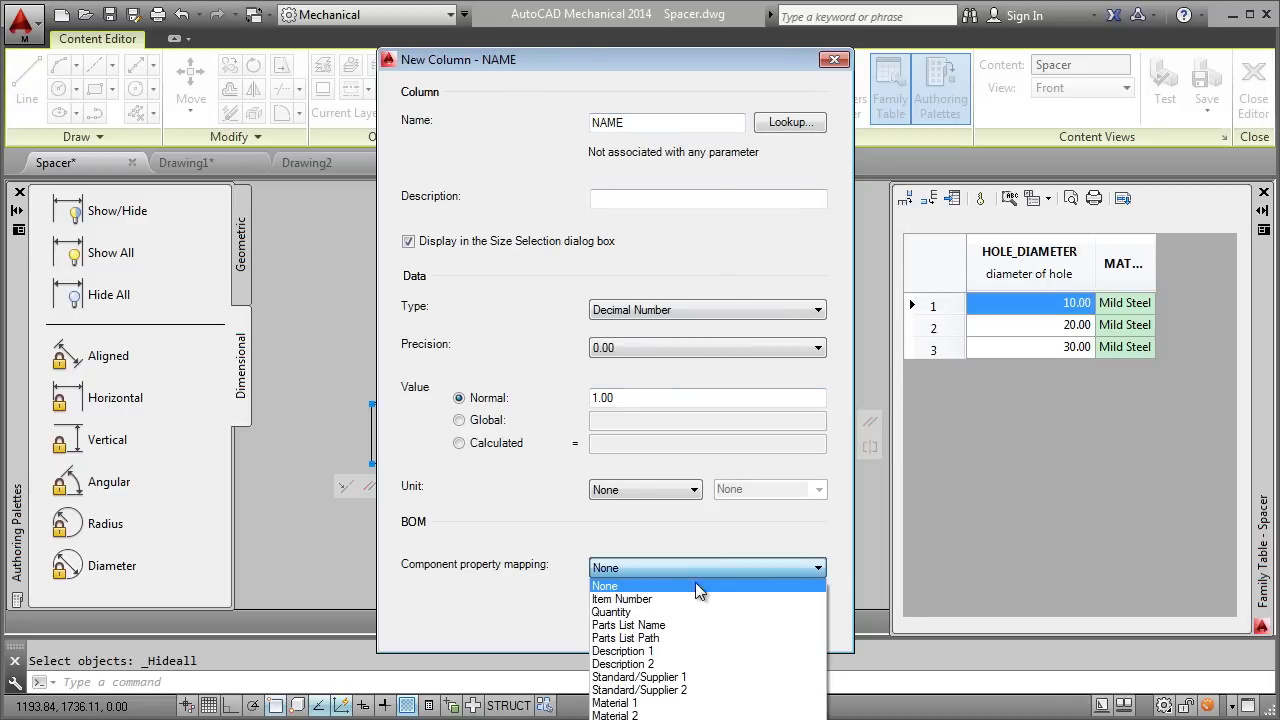
left_click(650, 651)
left_click(626, 198)
type("Name of S")
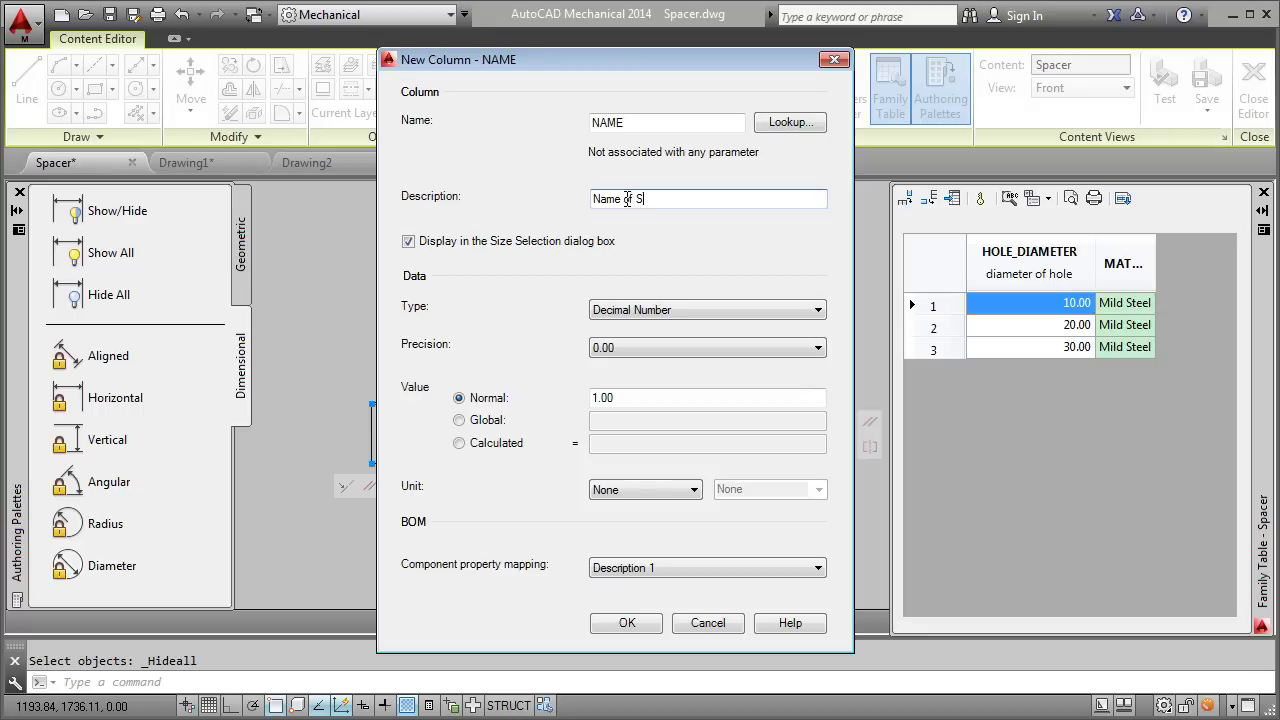
type("pacer")
Make the NAME column Text with value Spacer, excluded from size selection
left_click(706, 309)
left_click(630, 354)
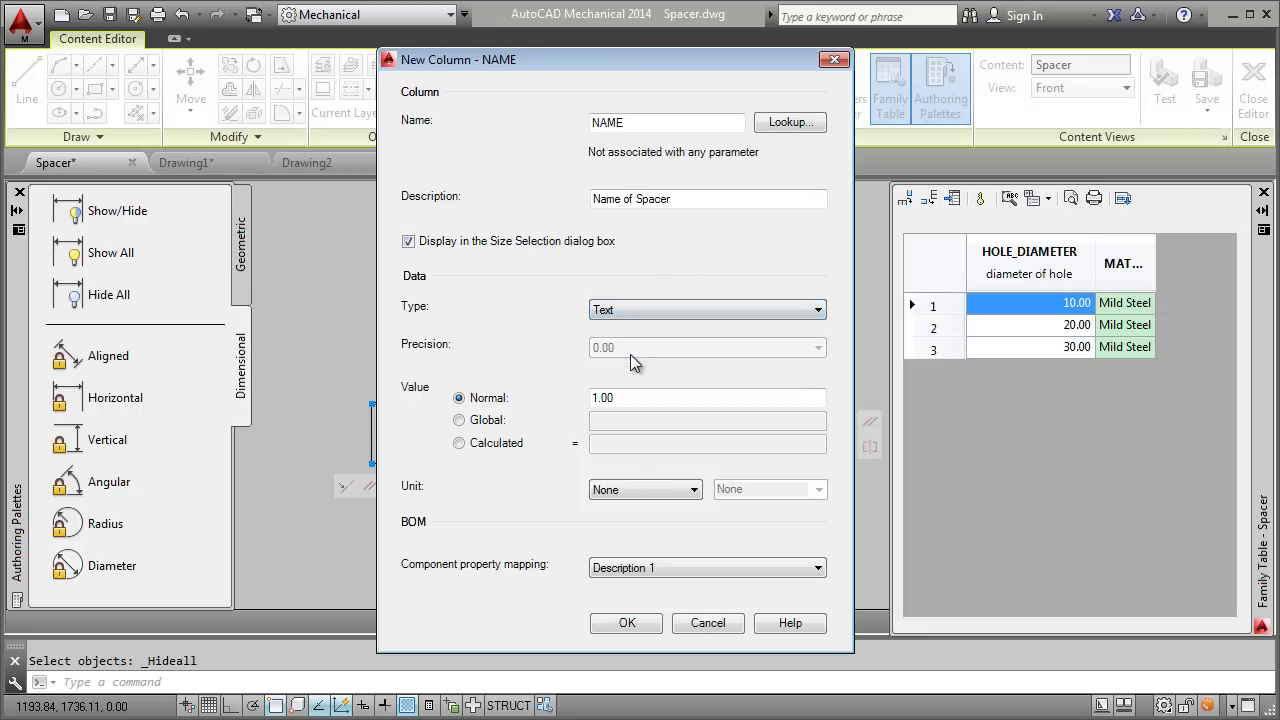
double_click(623, 397)
type("Spacer")
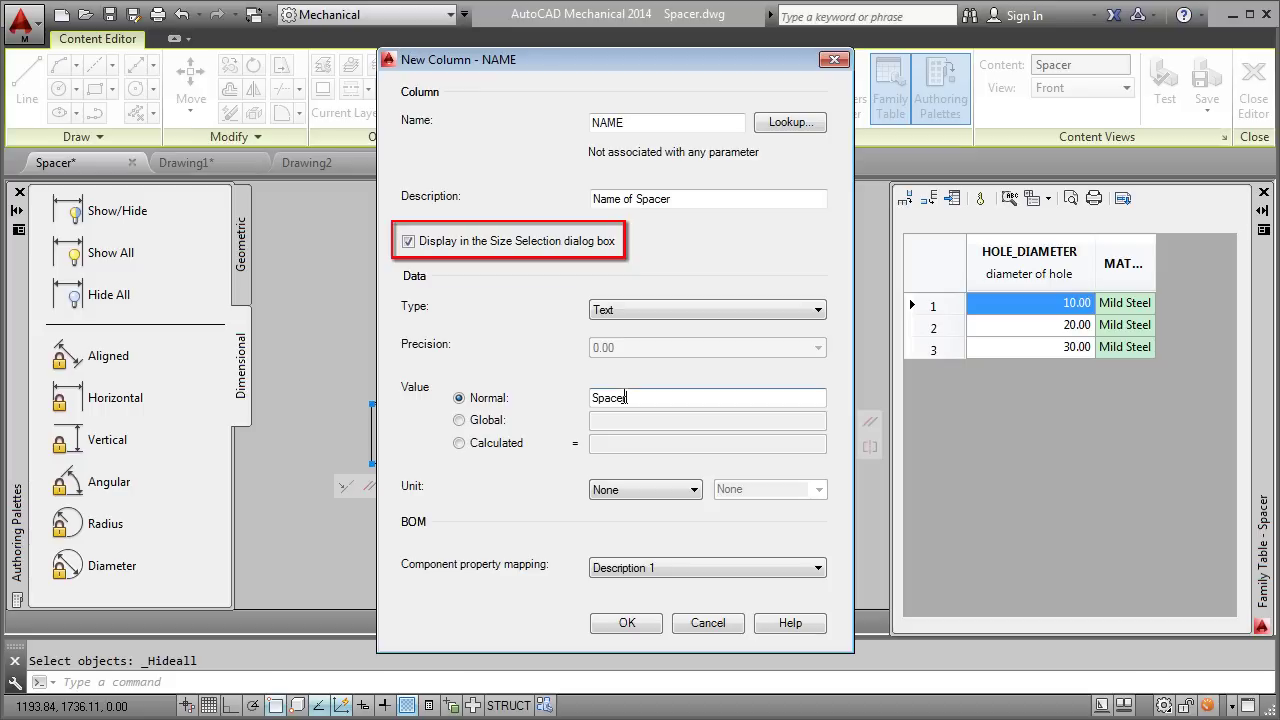
left_click(408, 241)
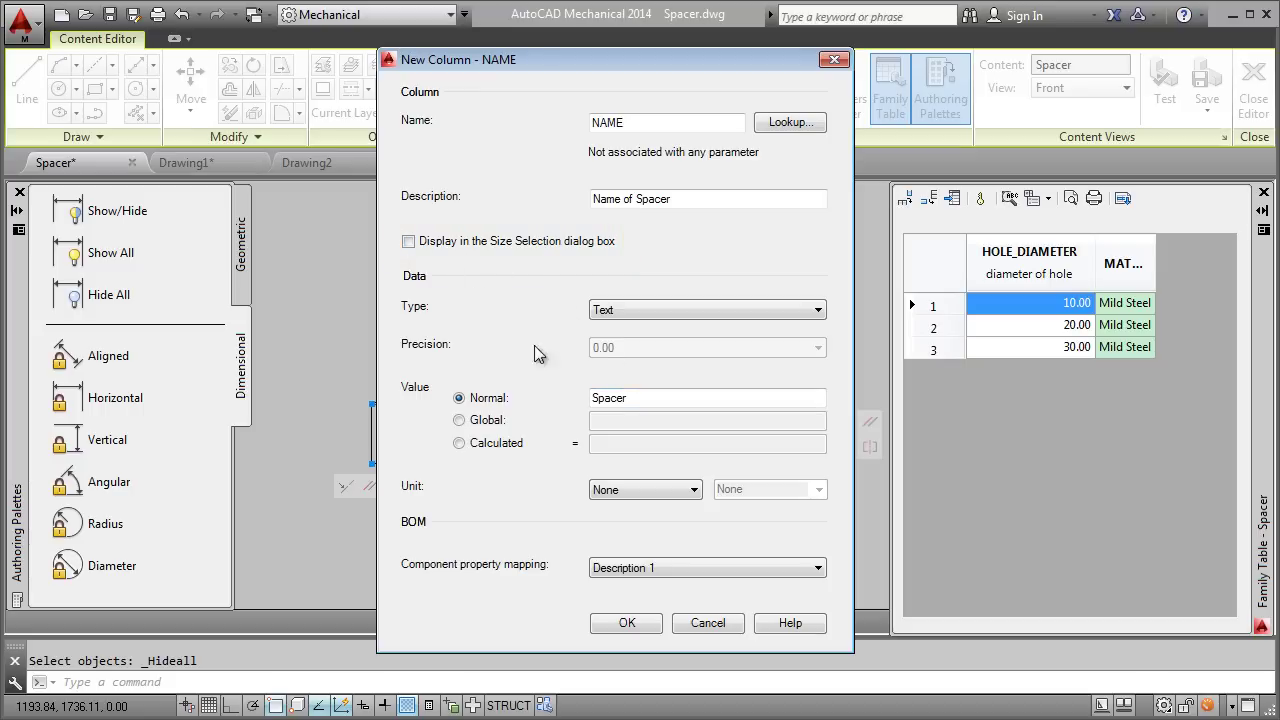
left_click(628, 624)
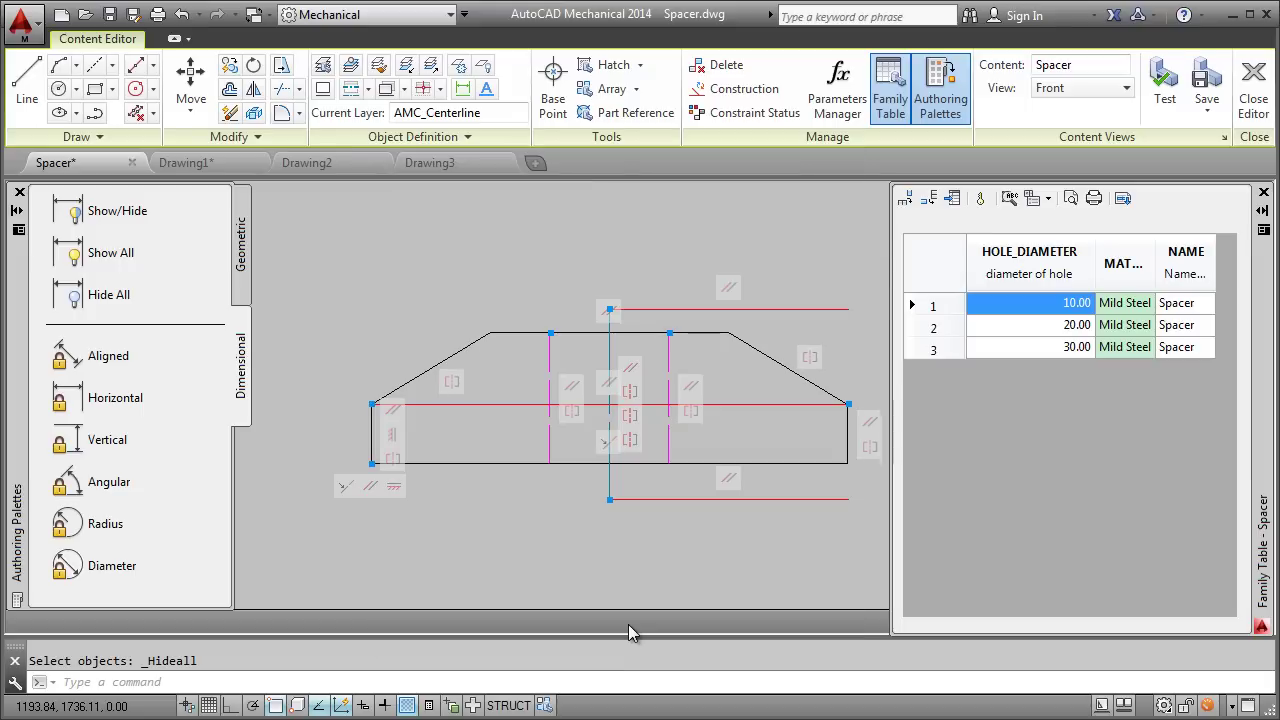
Name the rows Spacer 10mm, 20mm and 30mm and save the Spacer part
left_click(1195, 346)
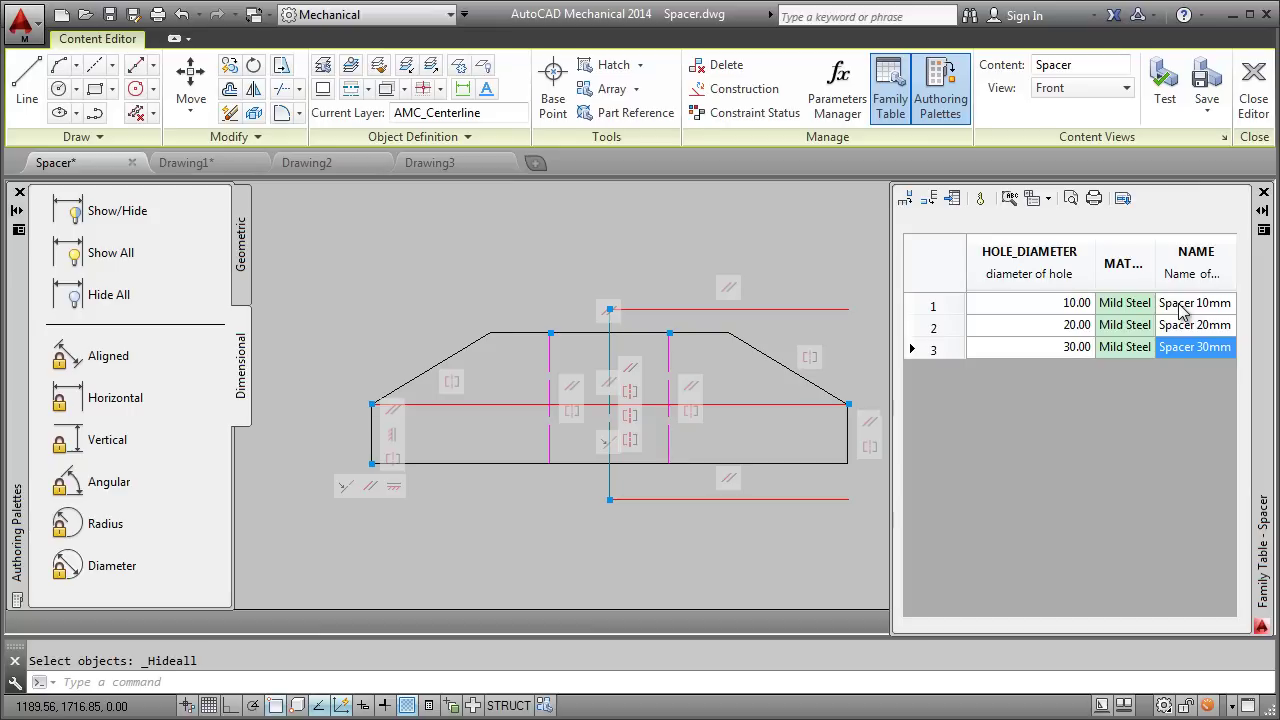
left_click(1207, 80)
Close the Content Editor and place a T-Slot Table from Content Libraries in Drawing1
left_click(1256, 80)
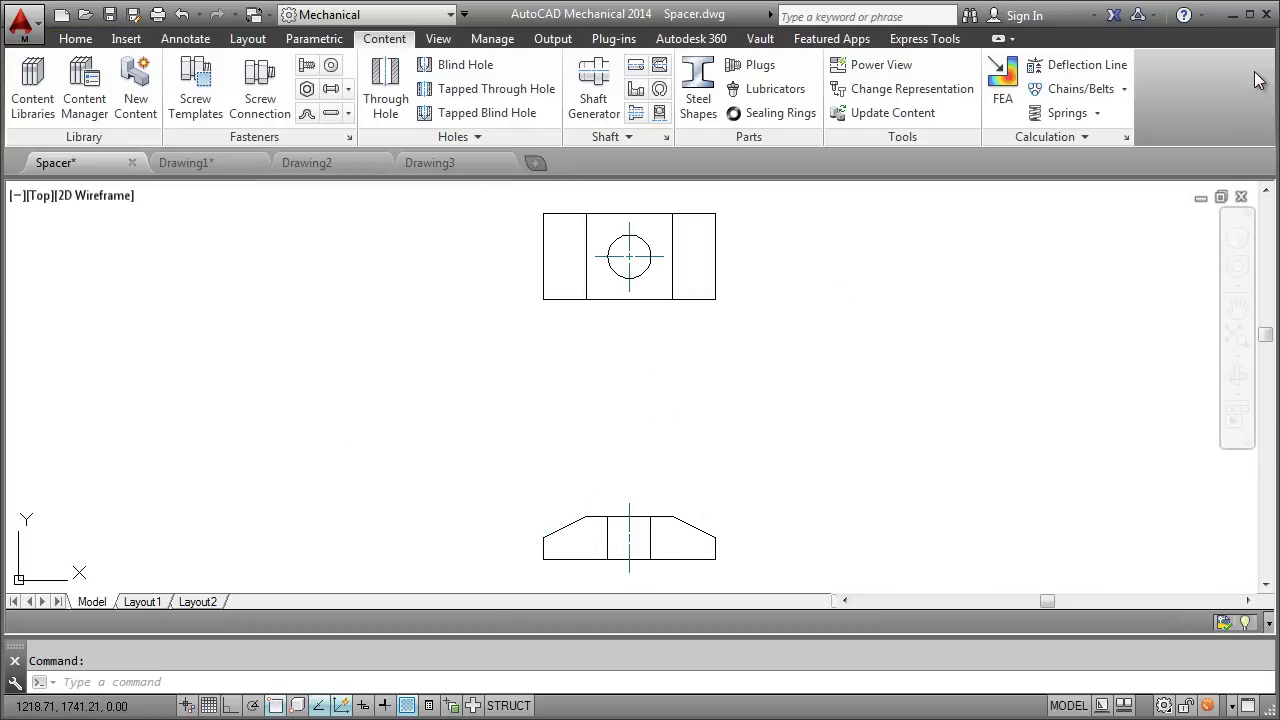
key("ctrl+Tab")
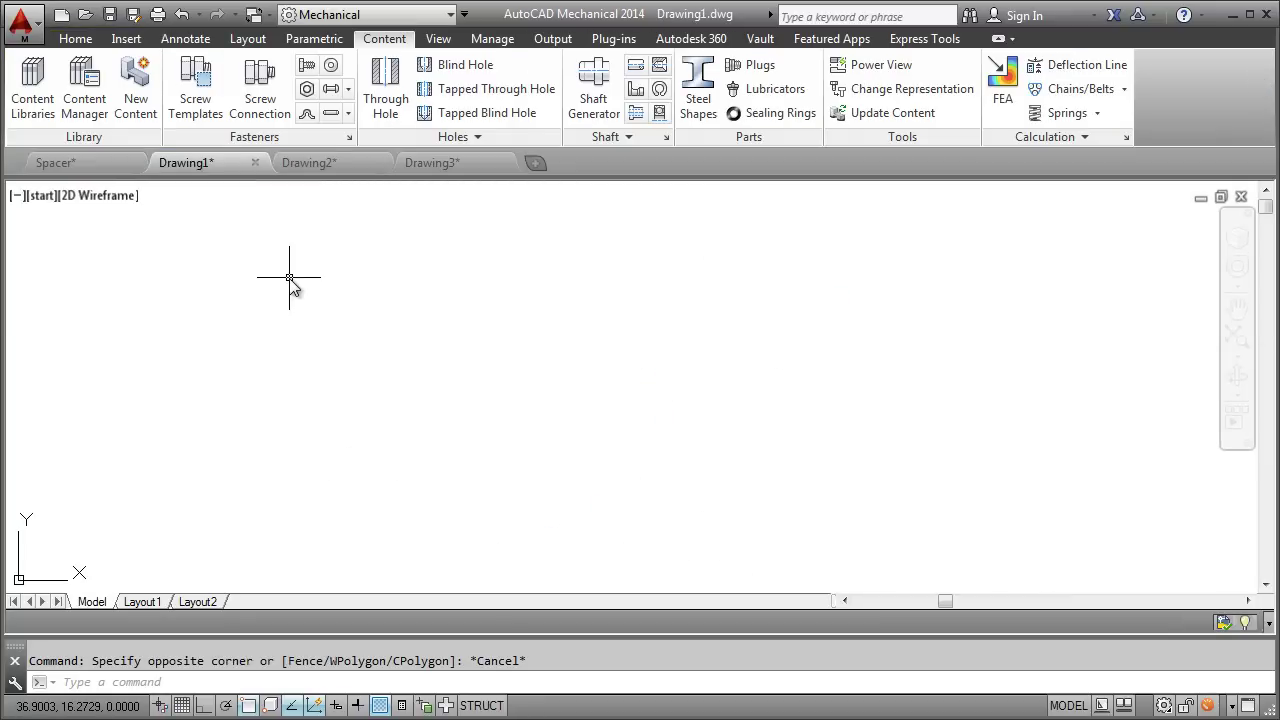
left_click(38, 95)
double_click(313, 295)
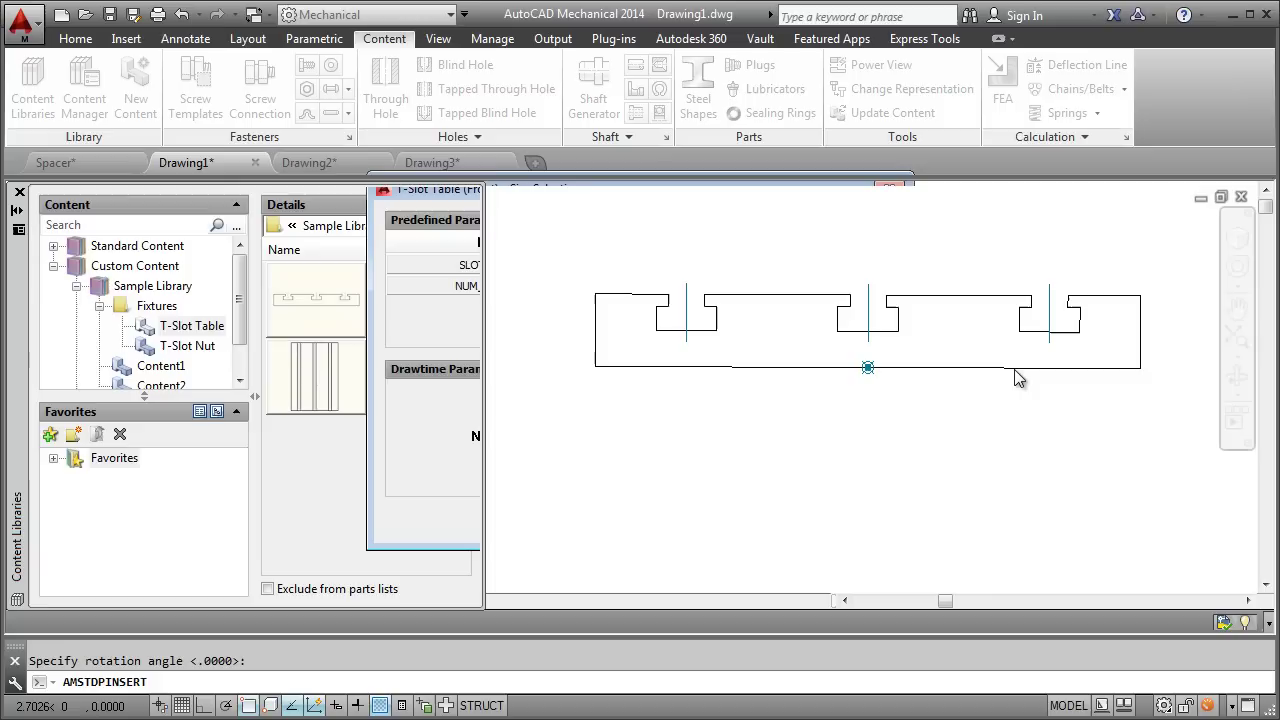
left_click(1014, 371)
In Drawing3, browse Content Libraries to the Sample Library's Fixtures folder
mouse_move(1140, 369)
mouse_move(1183, 392)
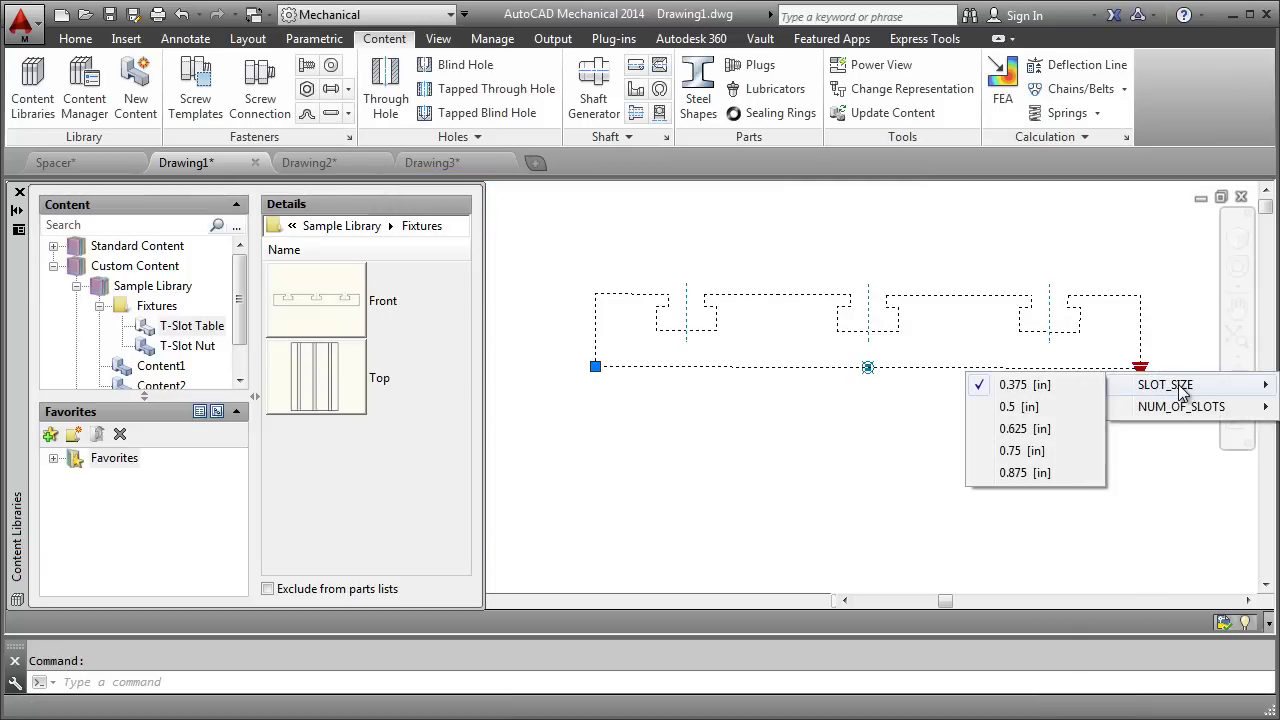
mouse_move(1199, 414)
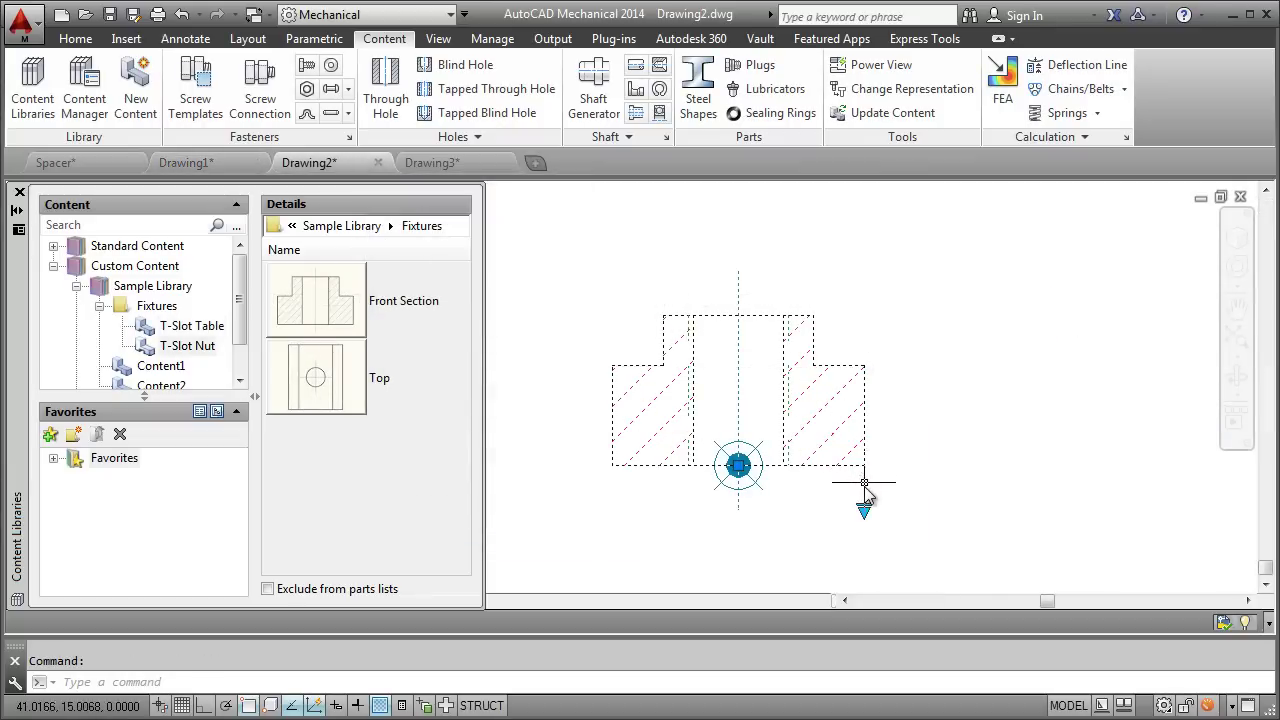
mouse_move(866, 518)
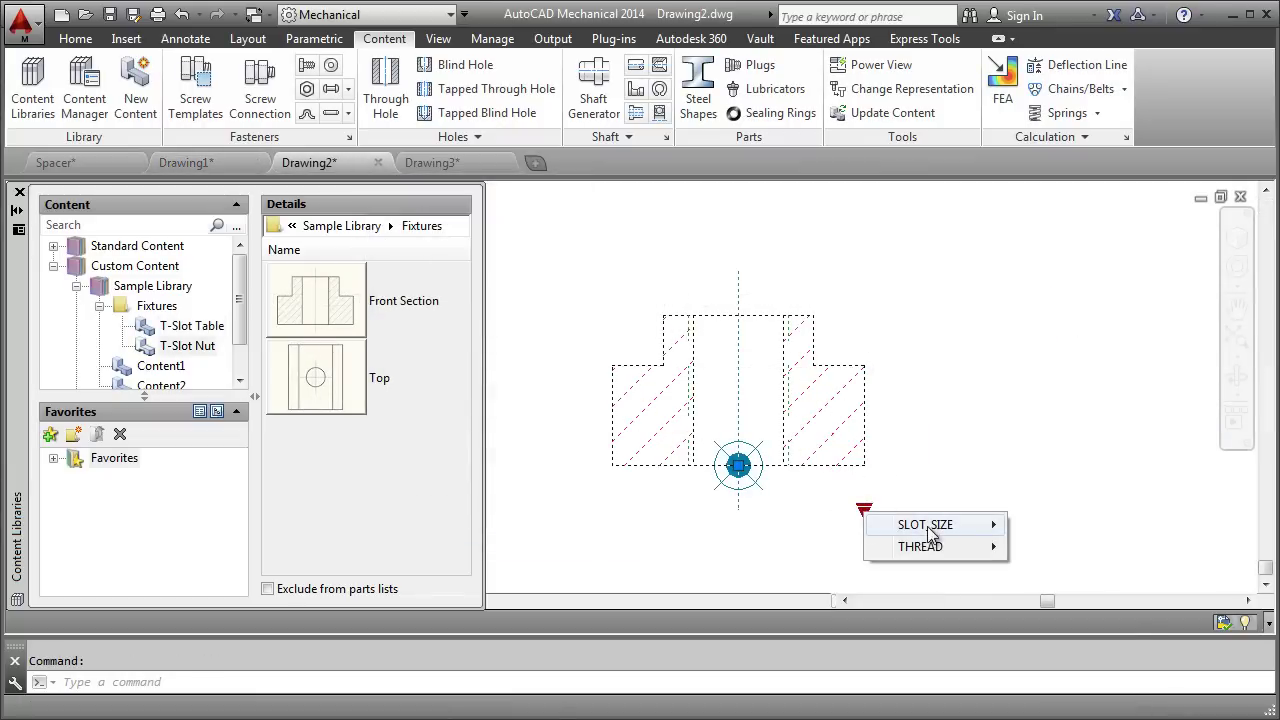
mouse_move(931, 533)
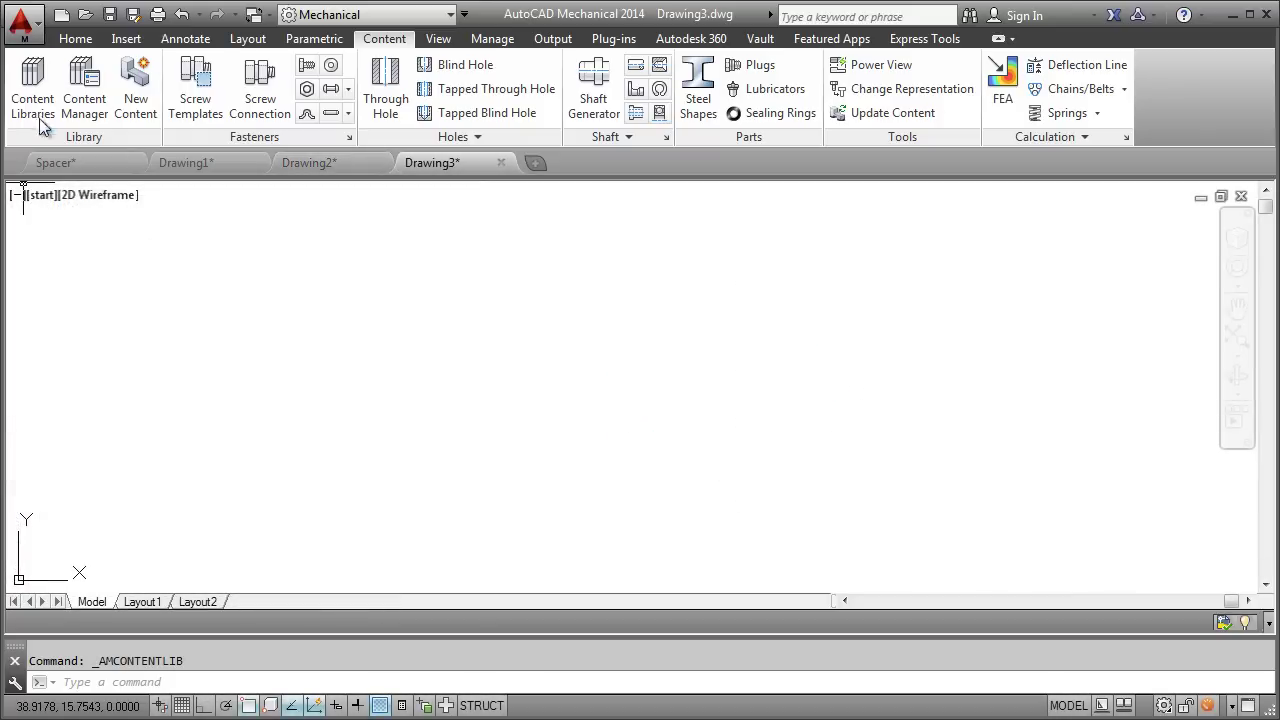
left_click(34, 96)
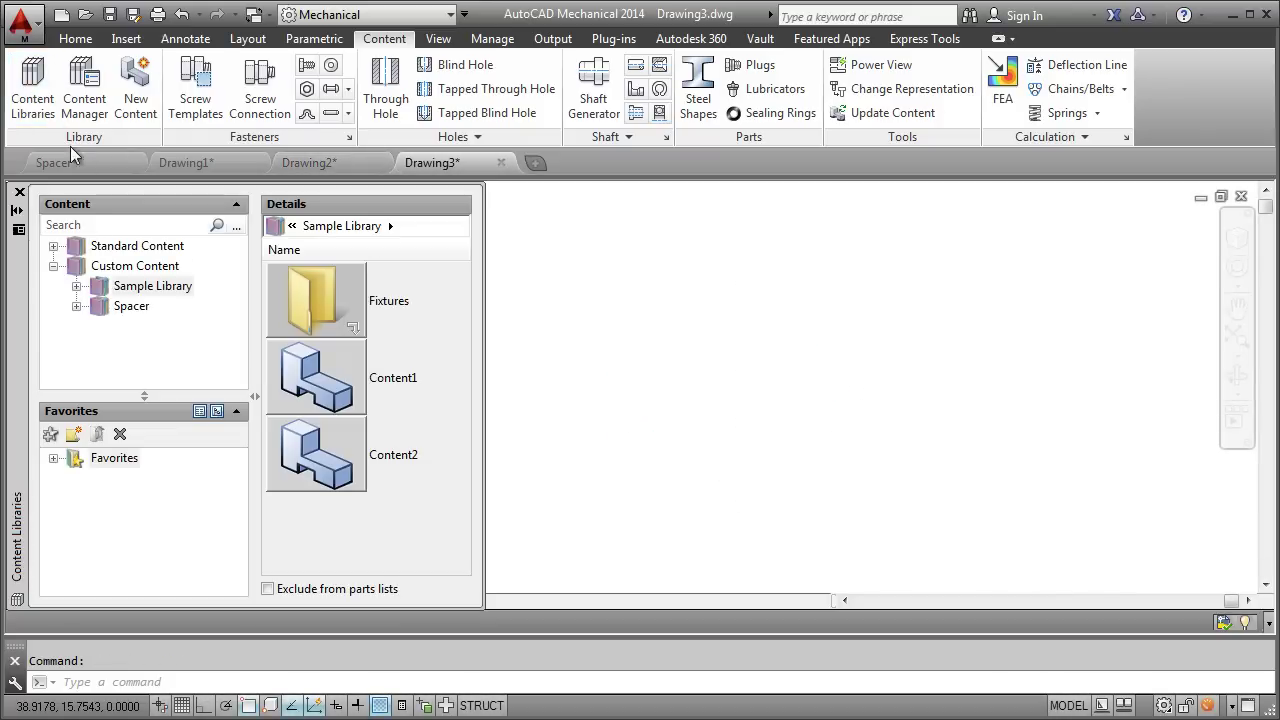
left_click(76, 286)
double_click(313, 297)
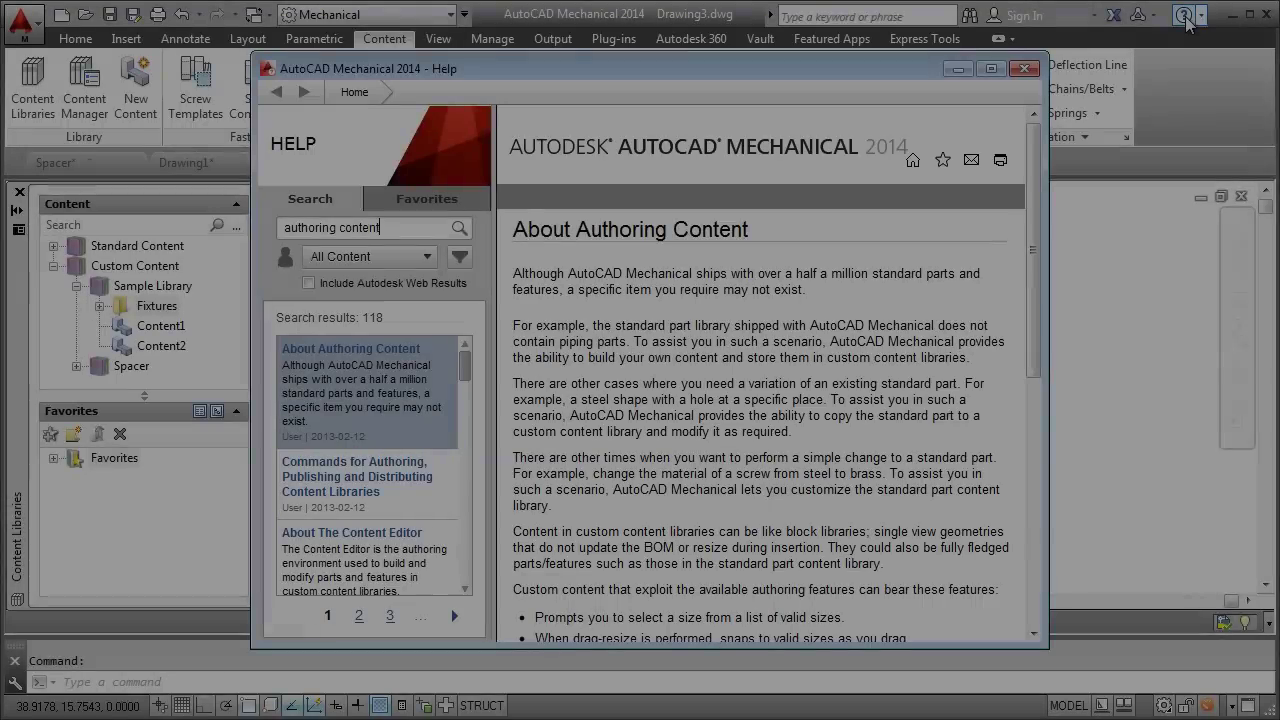